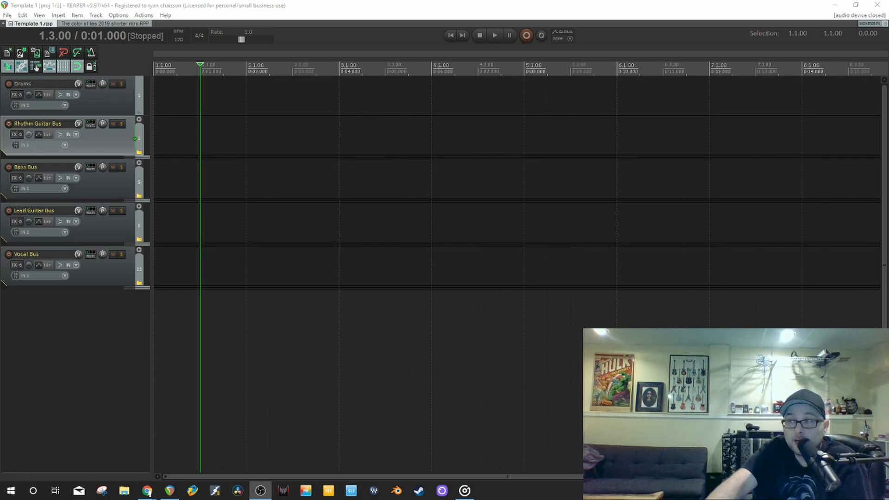
- Switch to Chrome, search Google for "MT powerkit 2", and open the MT Power Drum Kit website
left_click(147, 490)
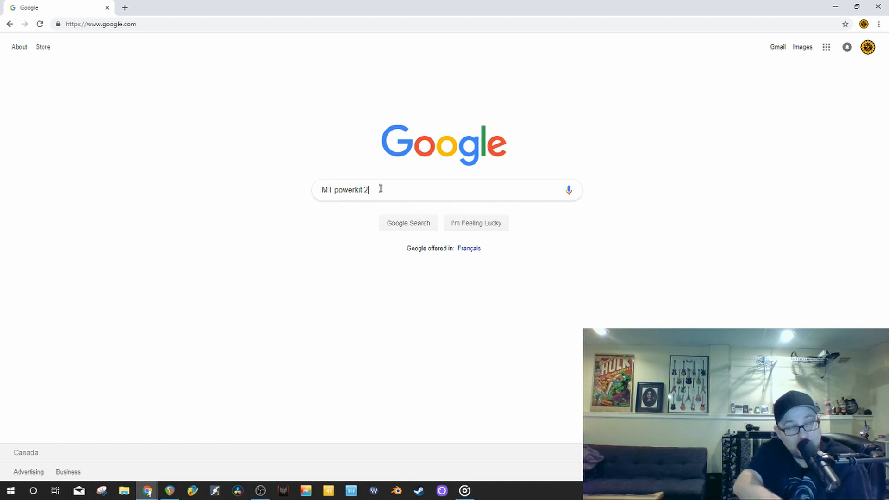
key("Return")
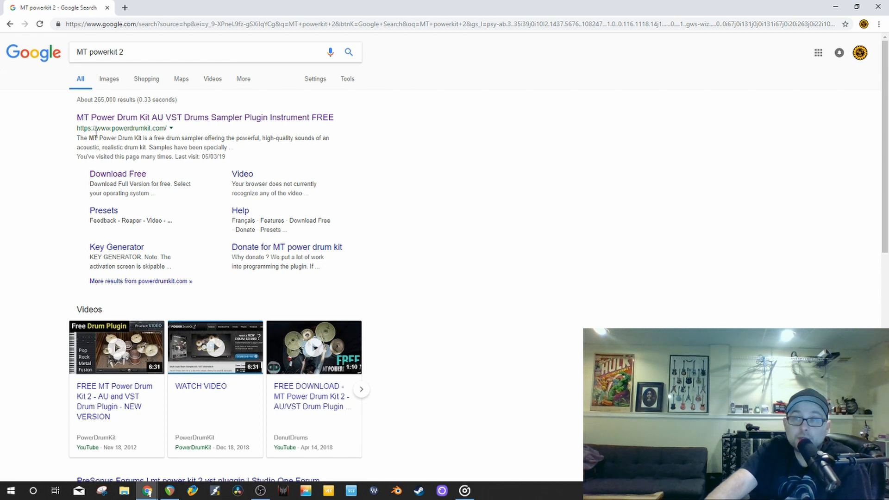
left_click(109, 121)
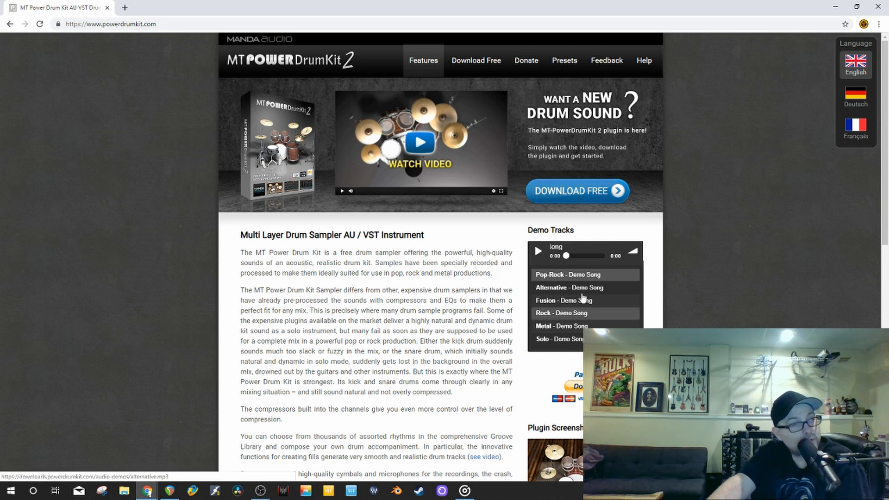
- Download the free full version of MT-PowerDrumKit 2 for Windows as the 64 bit VST
left_click(577, 198)
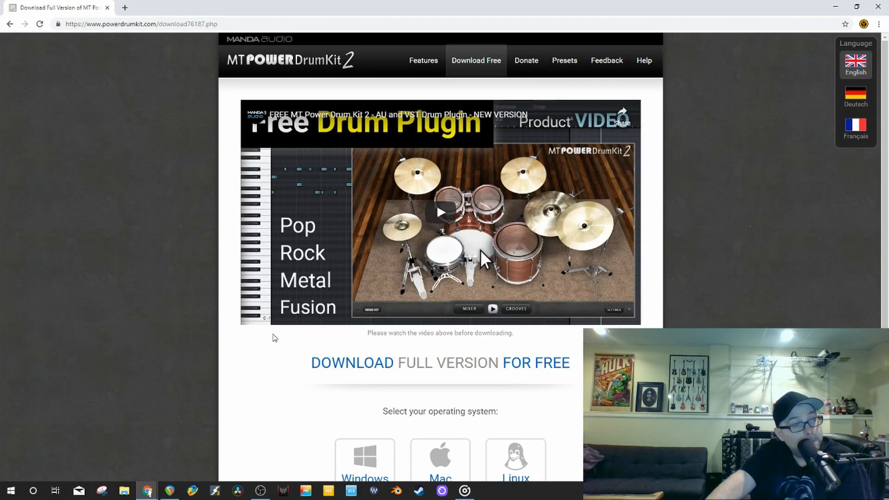
scroll(277, 340, "down", 2)
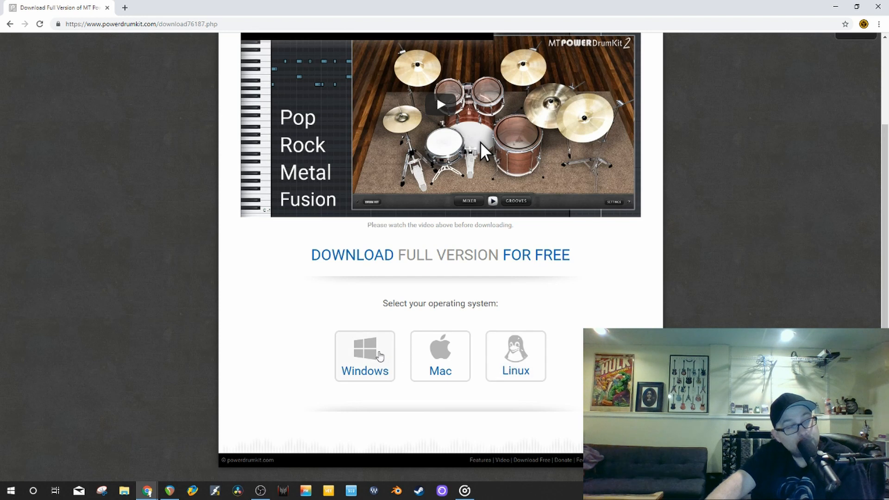
left_click(373, 355)
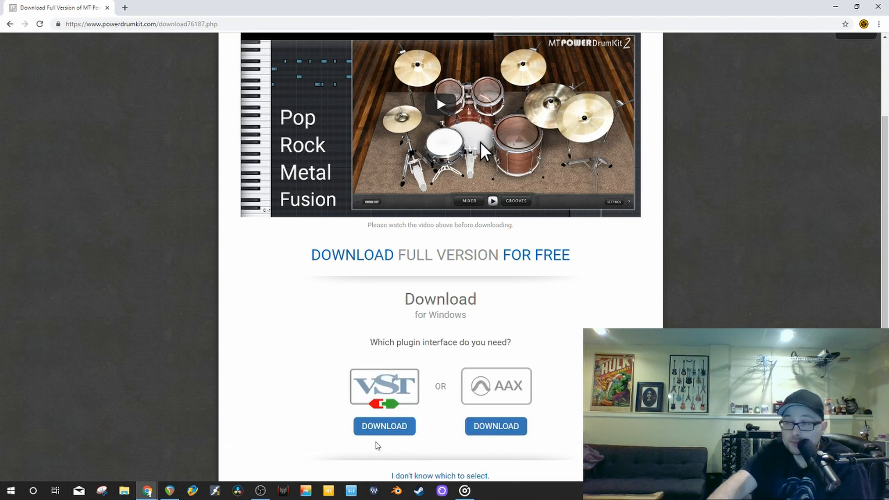
left_click(389, 426)
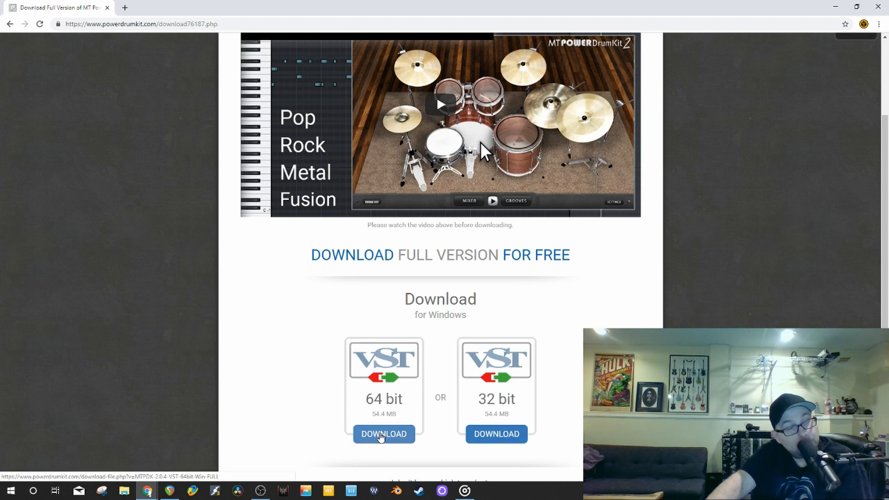
left_click(381, 435)
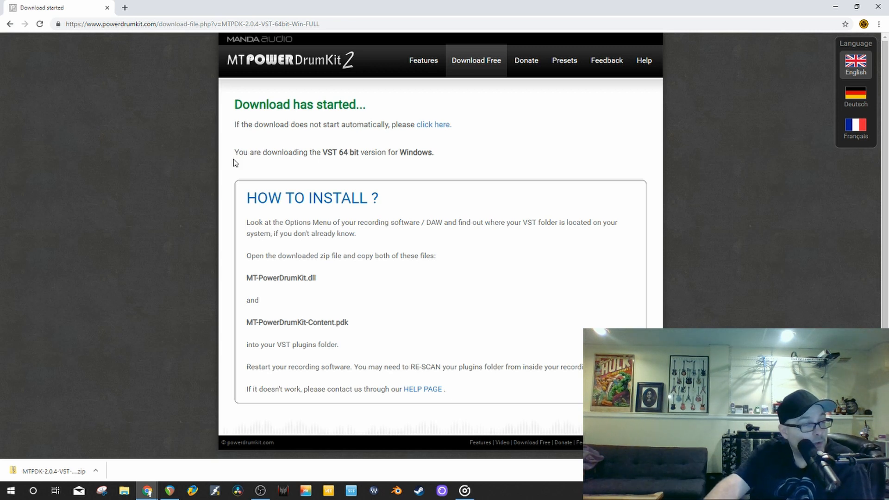
- Show the downloaded zip in its folder and extract the MTPDK-2.0.4-VST-64bit-Win-FULL archive to the Desktop
left_click(95, 470)
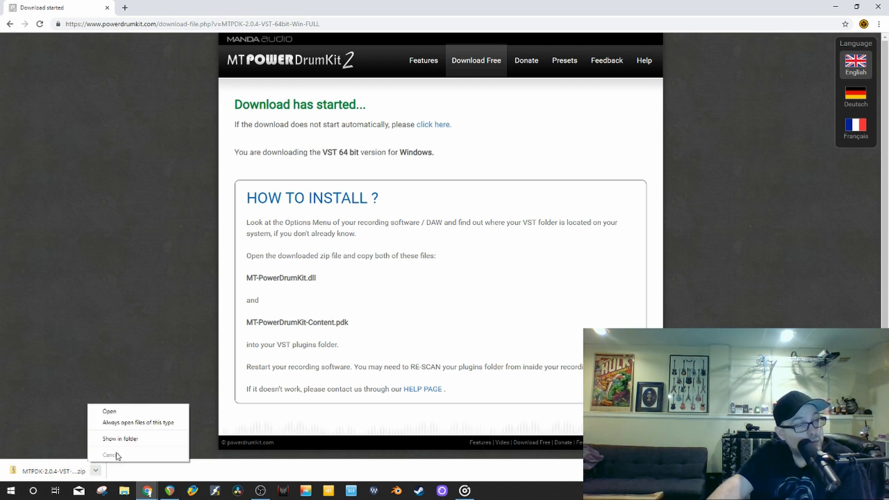
left_click(120, 439)
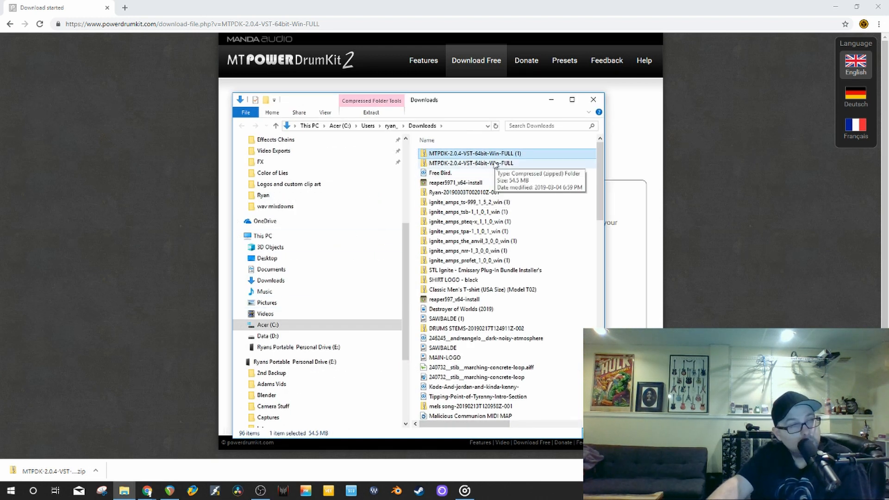
right_click(453, 165)
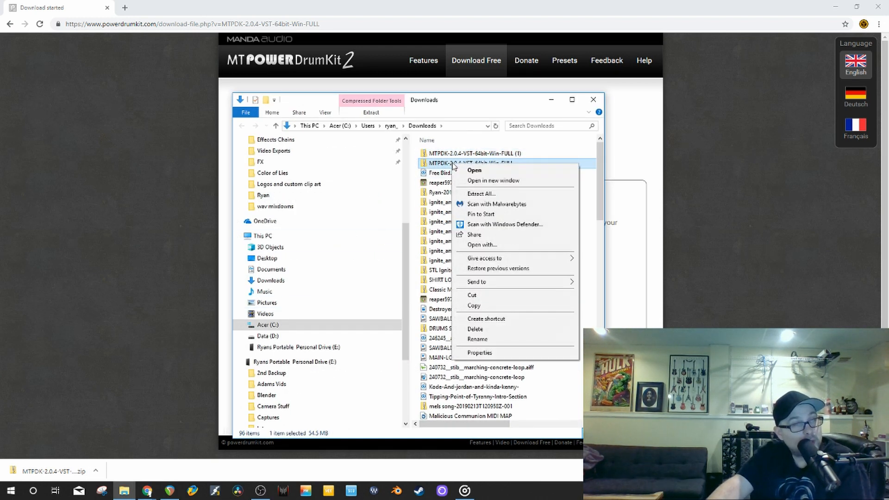
left_click(481, 193)
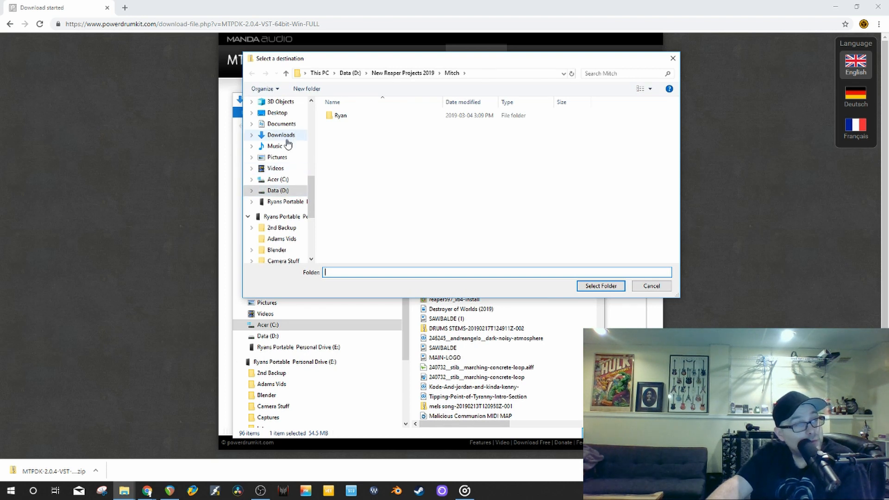
left_click(278, 113)
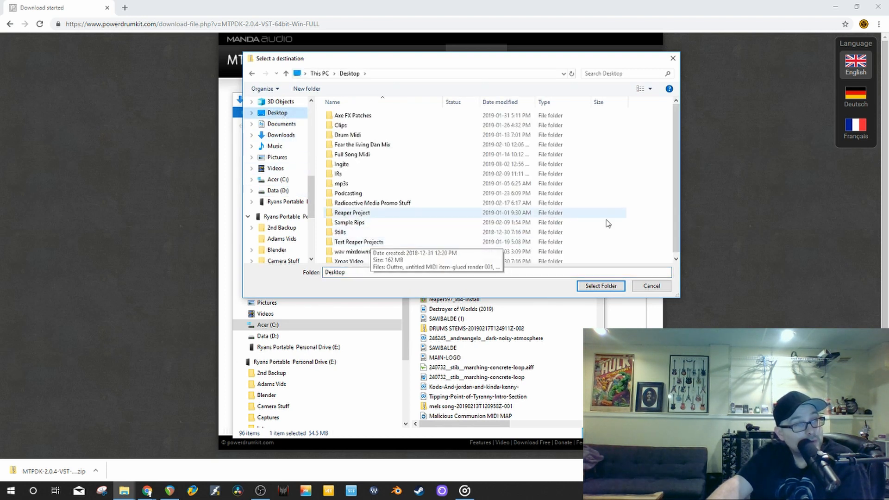
left_click(598, 286)
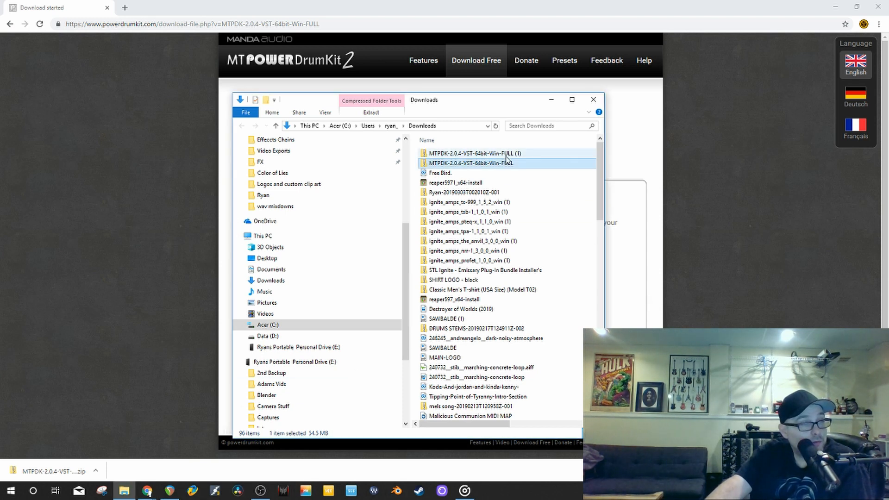
- Open the extracted MTPDK-2.0.4-VST-64bit-Win-FULL folder on the Desktop
left_click(276, 259)
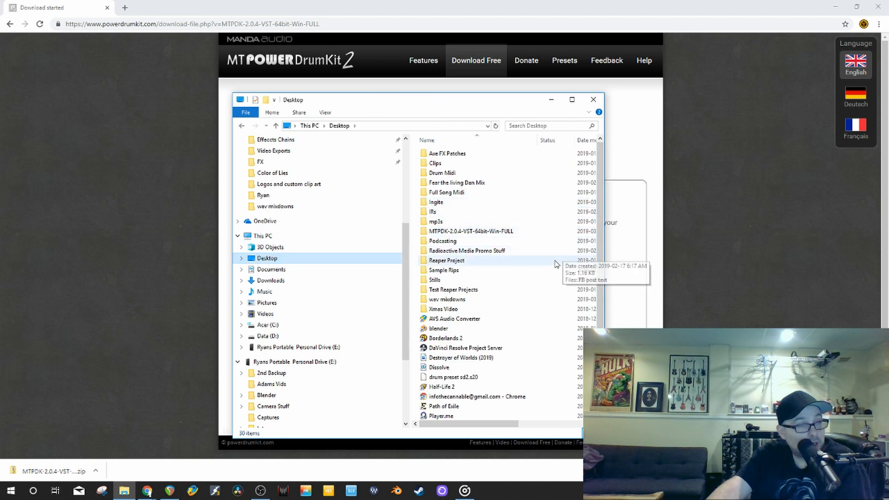
left_click_drag(600, 188, 601, 275)
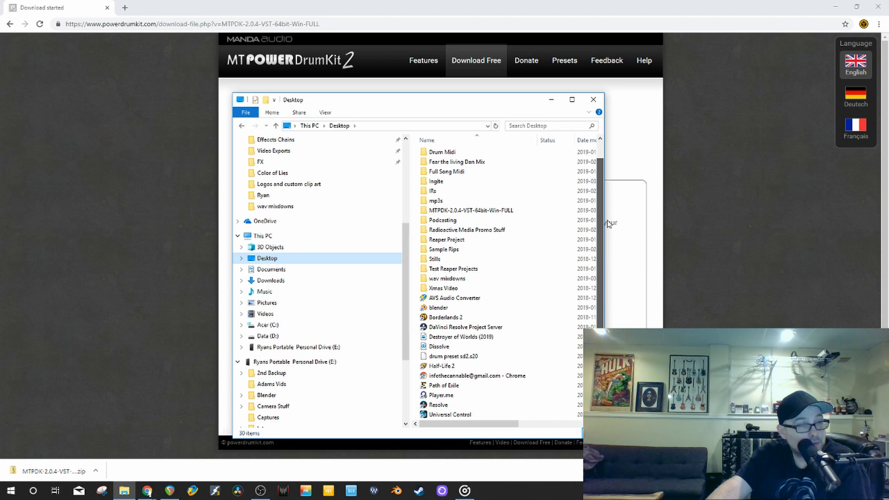
left_click_drag(607, 221, 608, 176)
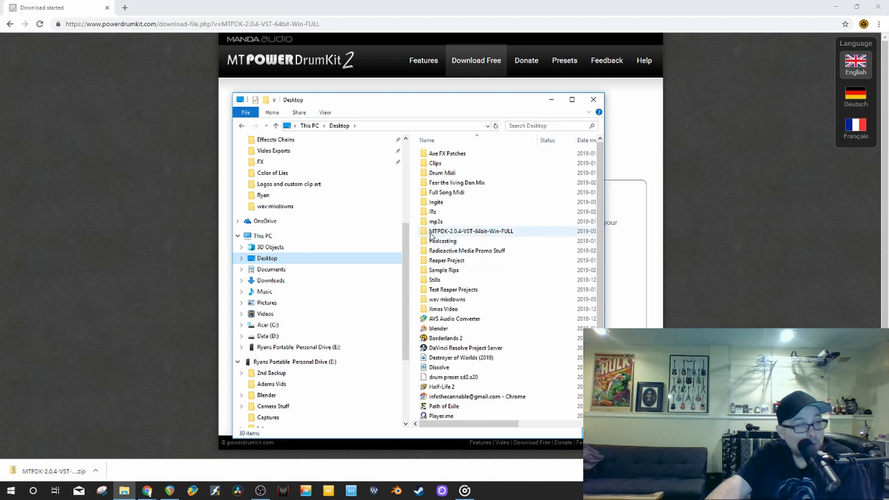
left_click(477, 236)
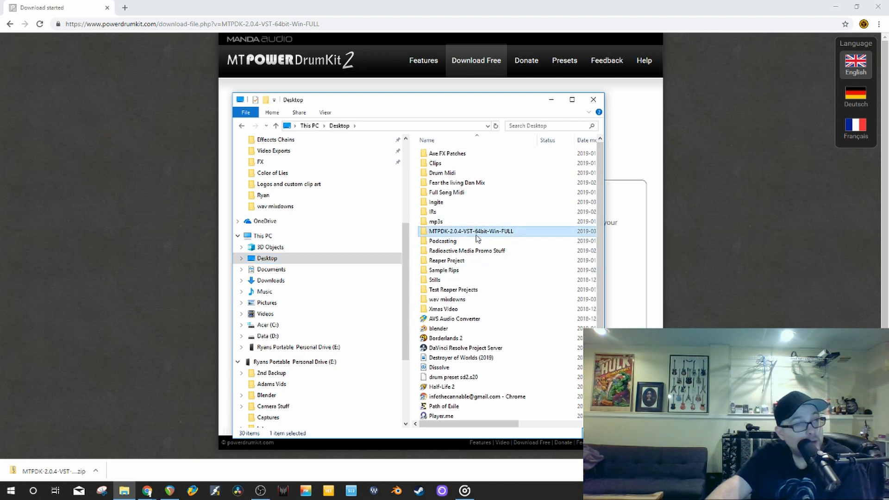
double_click(450, 232)
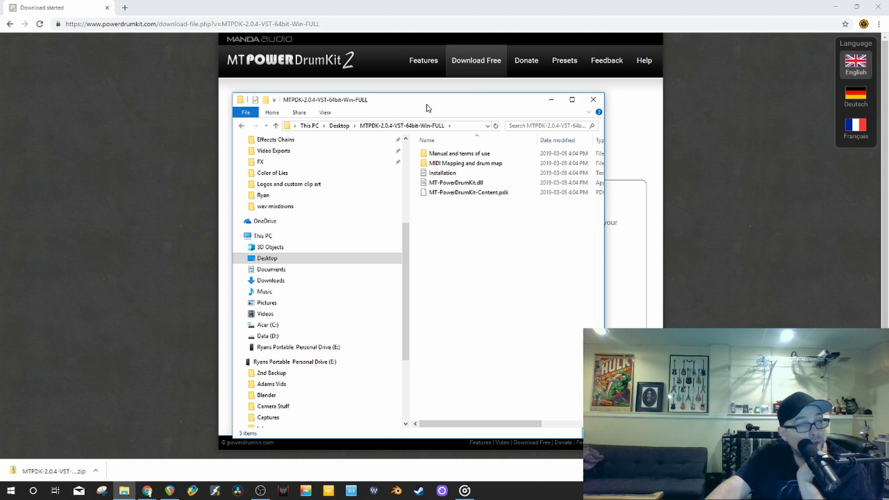
- Copy both MT-PowerDrumKit.dll and MT-PowerDrumKit-Content.pdk from the extracted folder
left_click(458, 184)
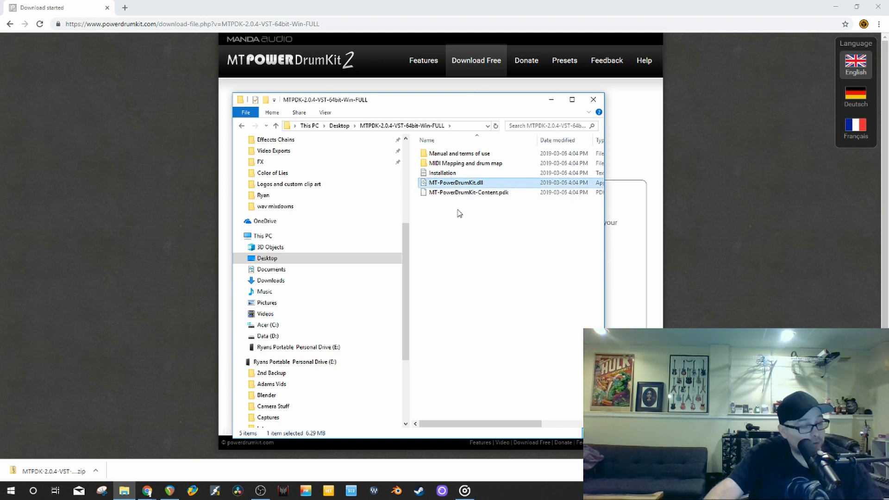
left_click(460, 193, "shift")
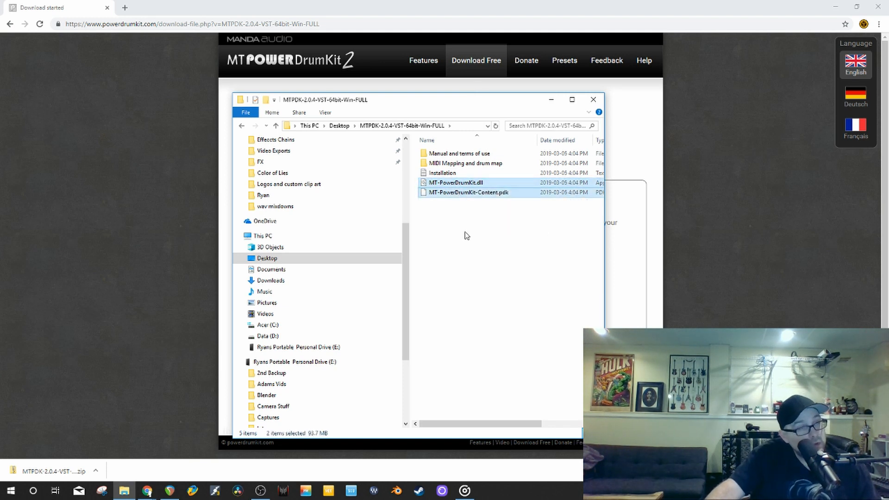
right_click(448, 189)
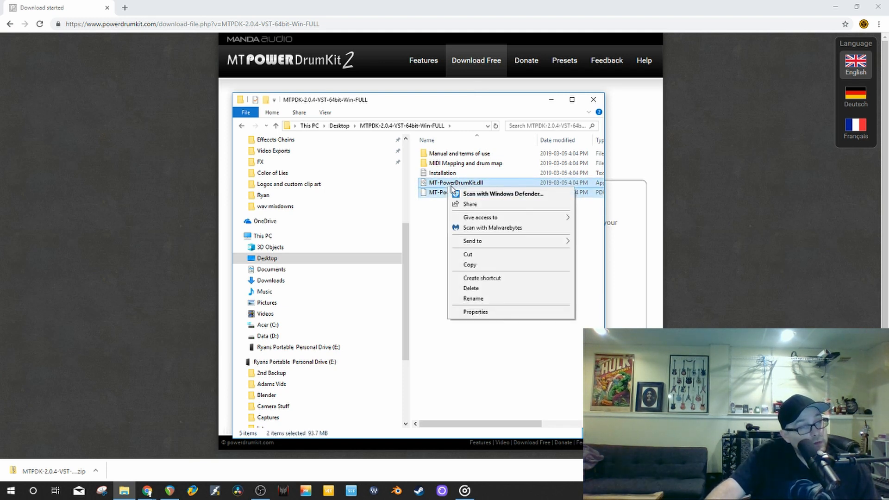
left_click(477, 267)
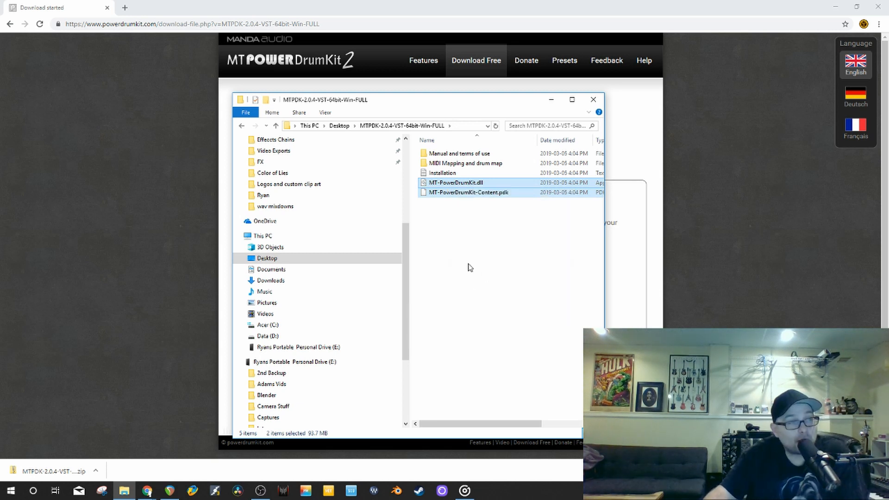
- Go to REAPER's plugin folder on the C: drive: Program Files, REAPER (x64), Plugins, FX
left_click(277, 326)
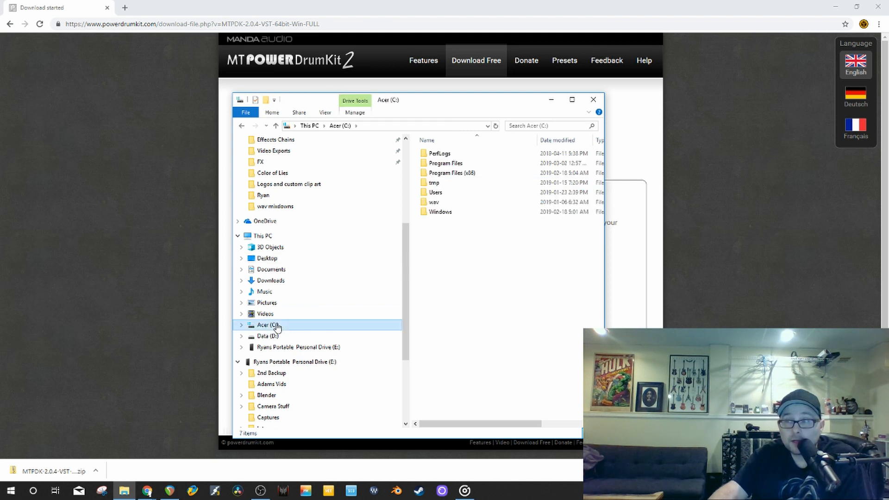
double_click(442, 163)
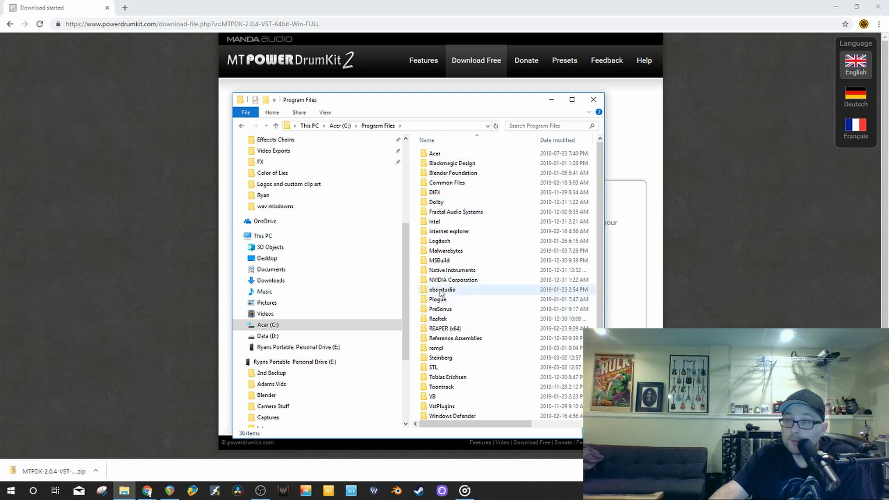
double_click(441, 328)
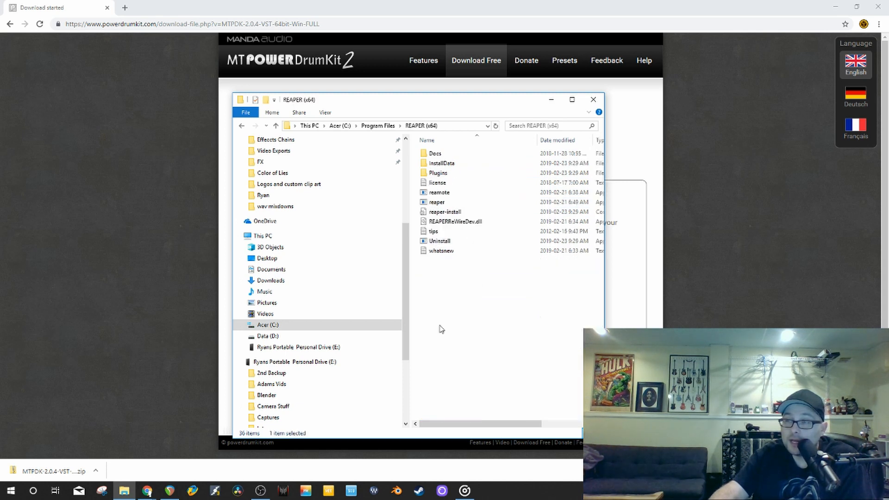
double_click(437, 174)
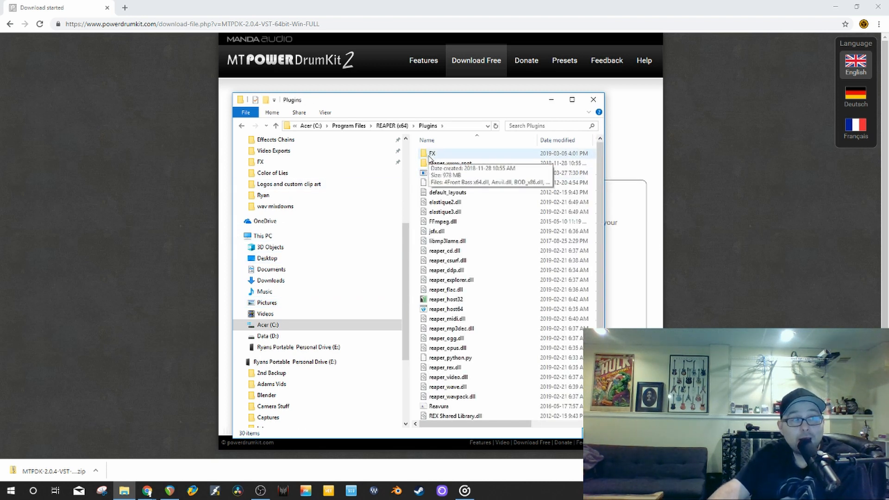
double_click(430, 154)
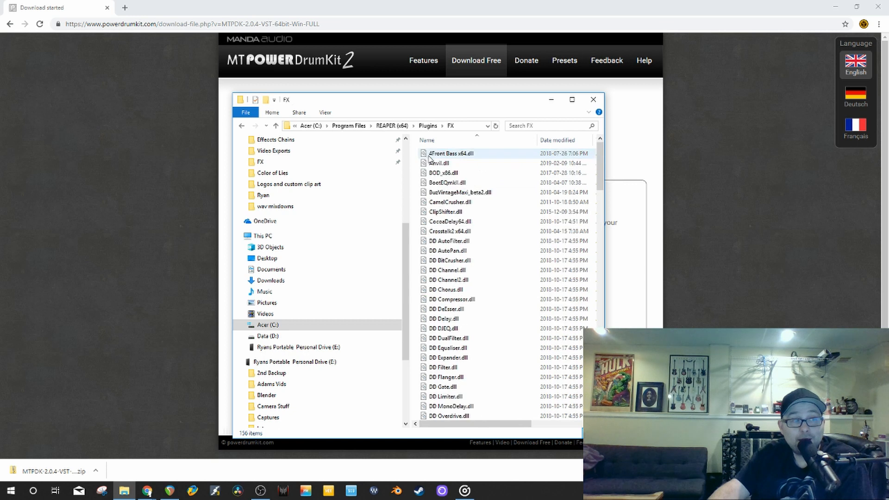
- Paste the two copied drum kit files into the FX folder, granting administrator permission for each
right_click(522, 265)
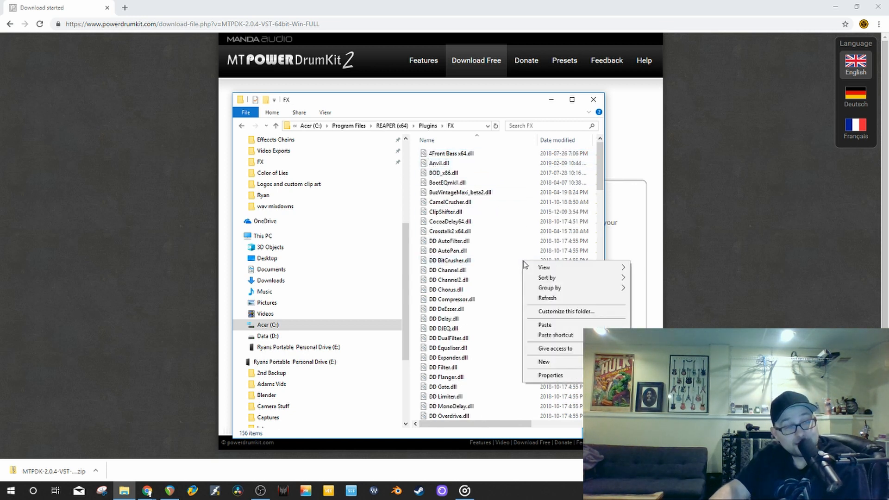
left_click(545, 325)
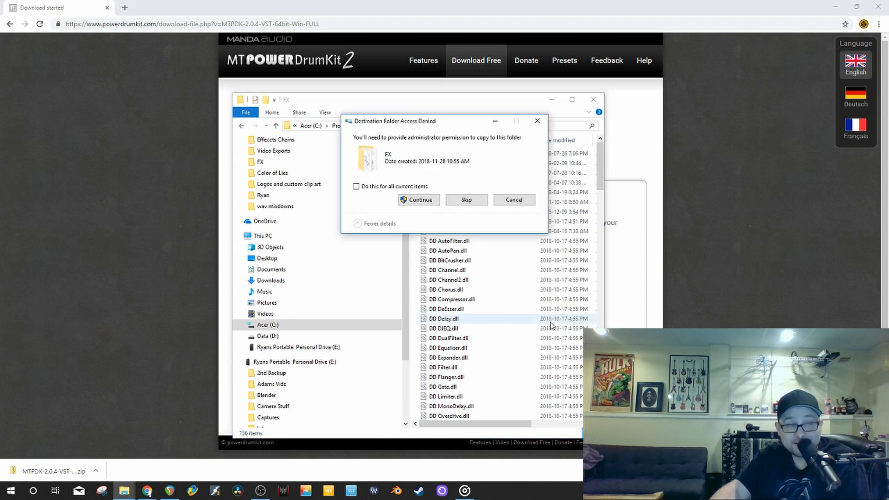
left_click(421, 203)
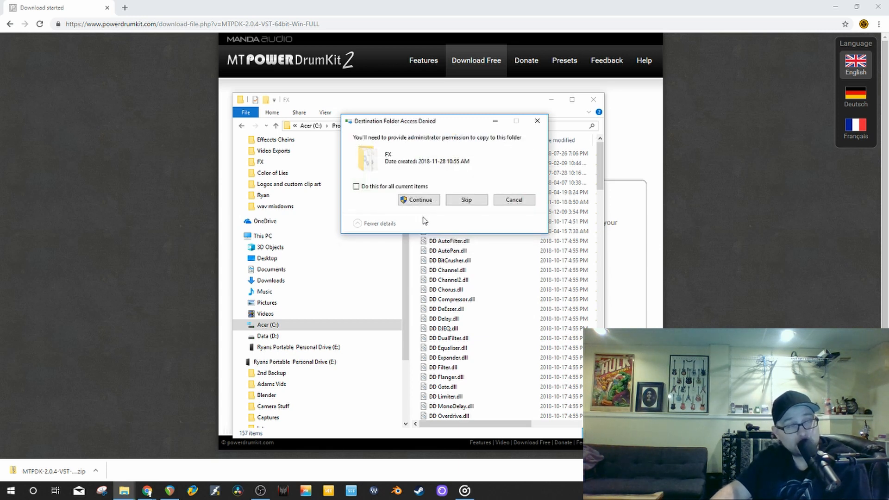
left_click(412, 200)
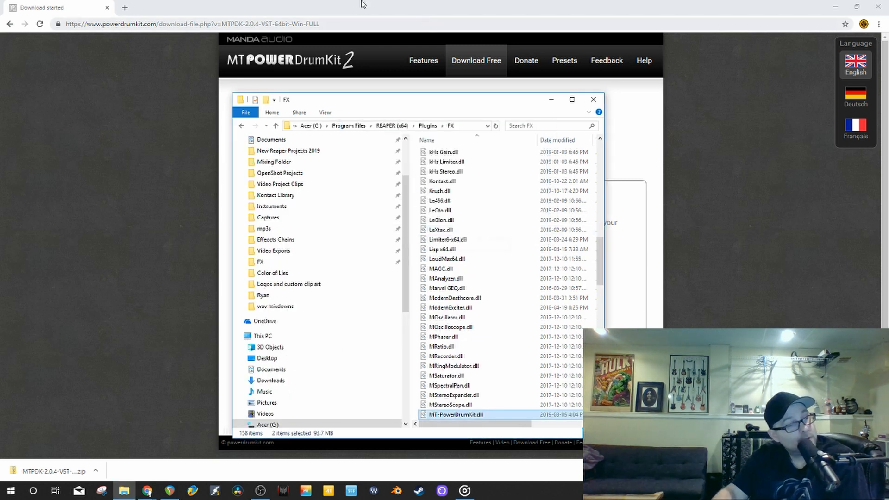
- Switch to REAPER and open its preferences
left_click(169, 494)
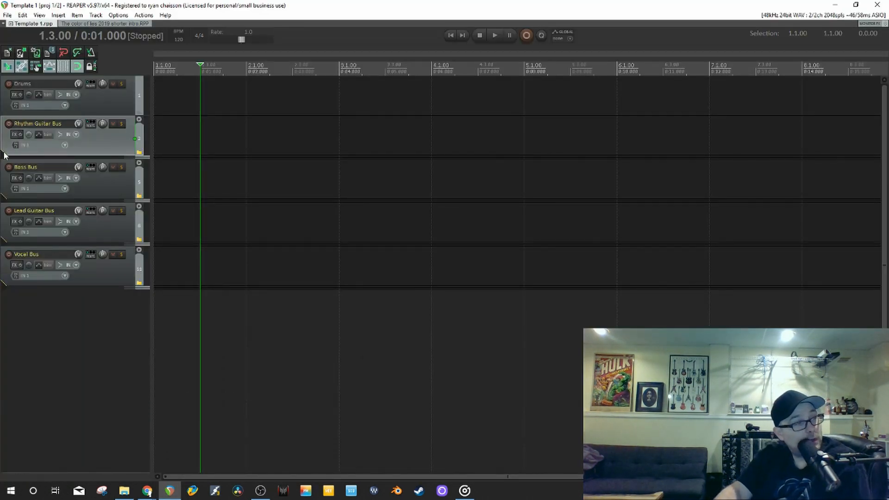
left_click(13, 96)
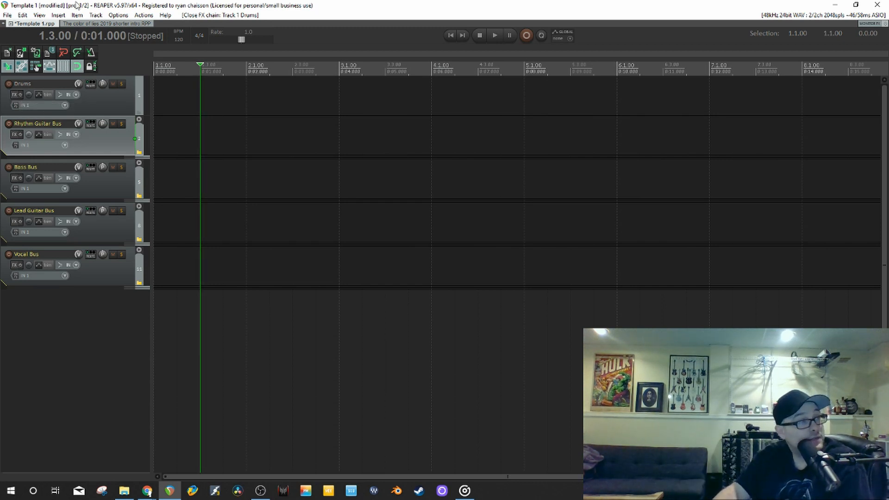
left_click(117, 16)
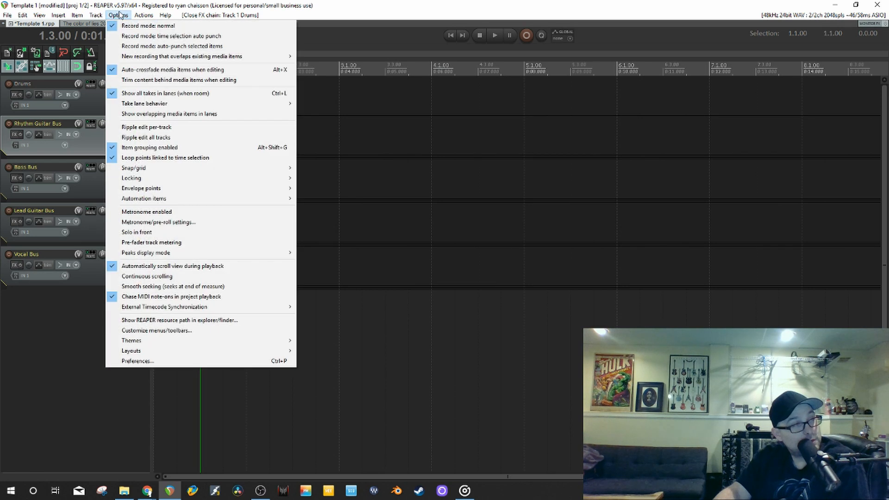
left_click(137, 361)
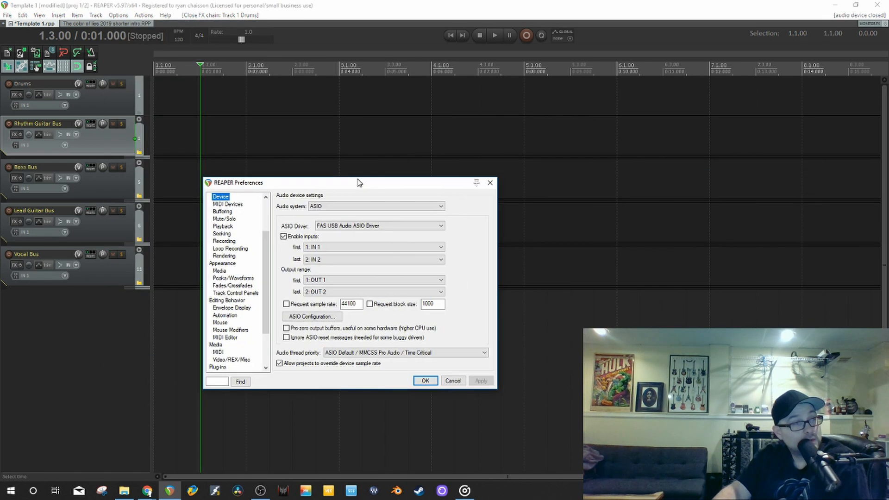
left_click(113, 16)
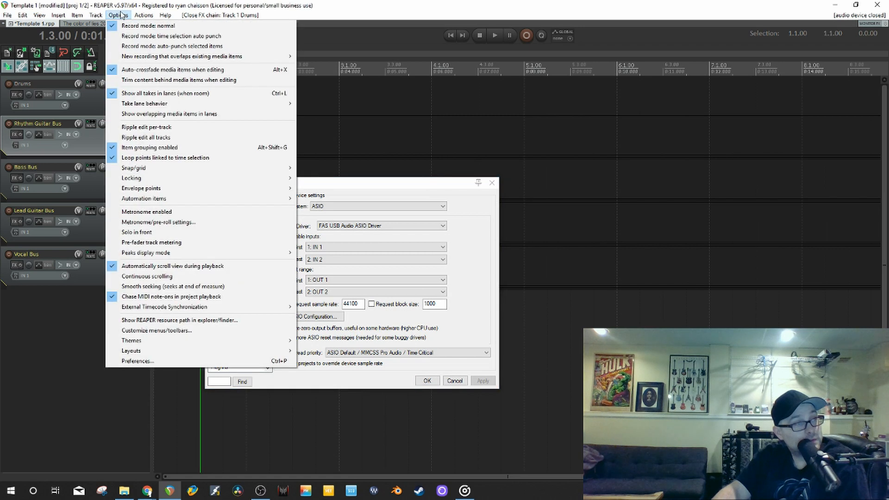
left_click(152, 363)
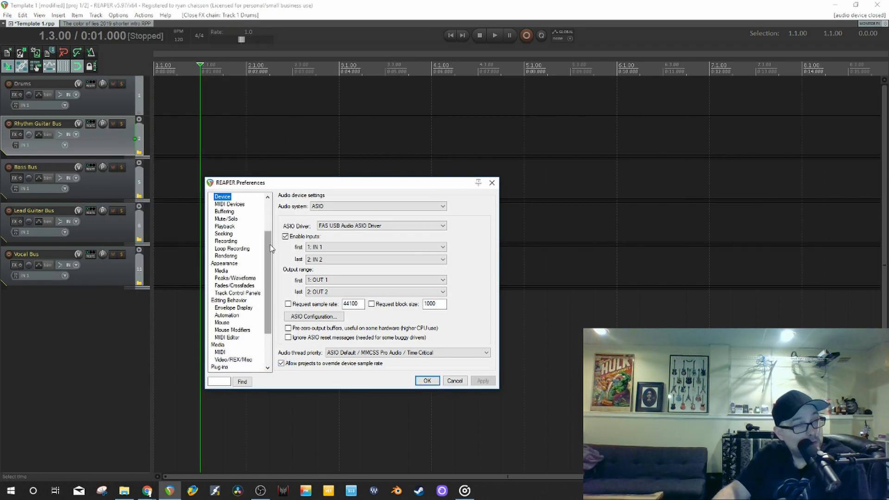
- Re-scan the VST plug-in paths in REAPER's VST settings and close the preferences
left_click_drag(270, 246, 278, 316)
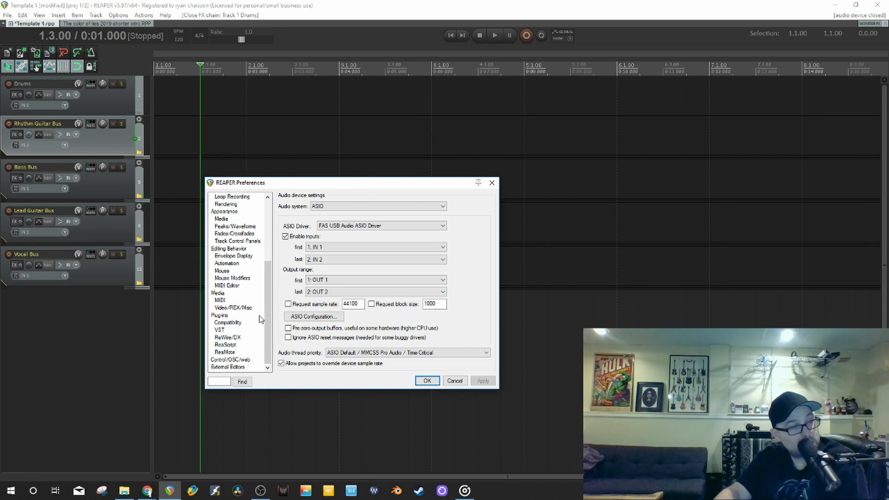
left_click(221, 330)
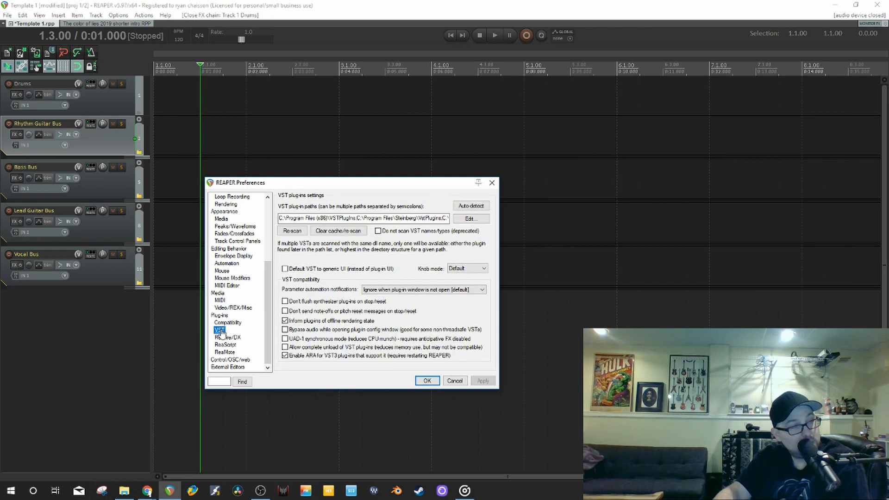
left_click(289, 231)
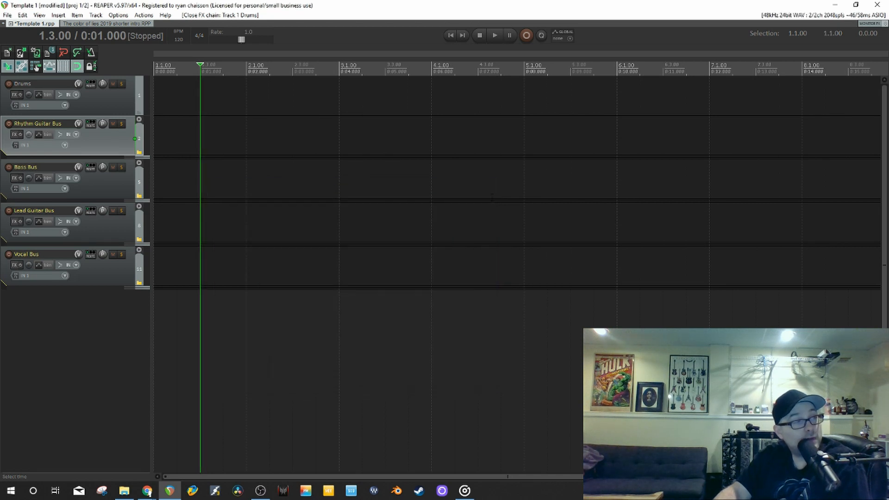
left_click(492, 182)
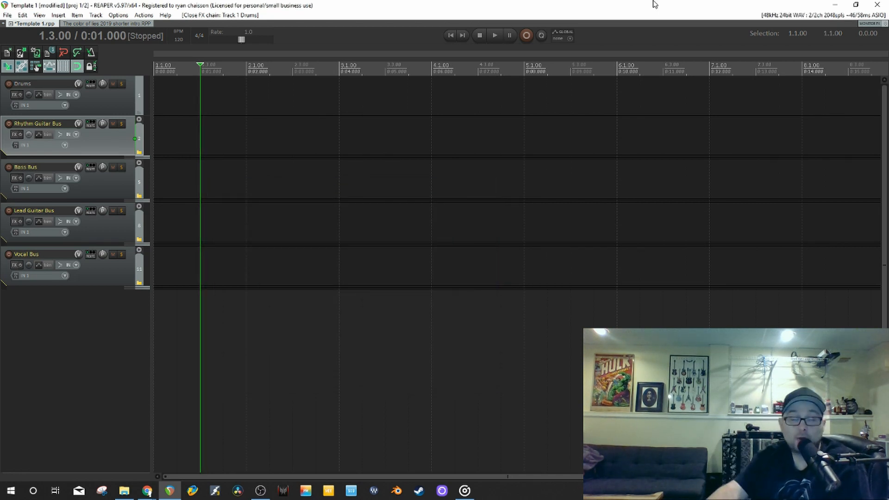
- Add the VSTi MT-PowerDrumKit to the Drums track, finding it with the filter "mt", and skip the plugin's donation start screen
left_click(15, 95)
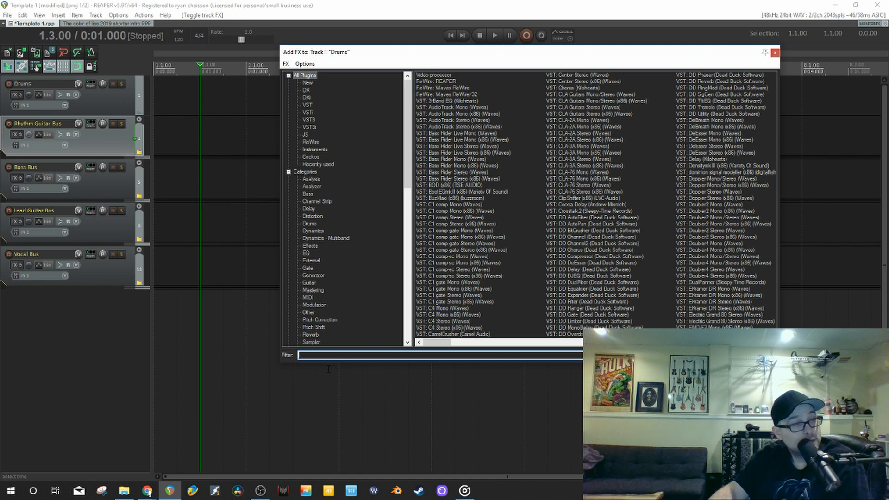
left_click(308, 112)
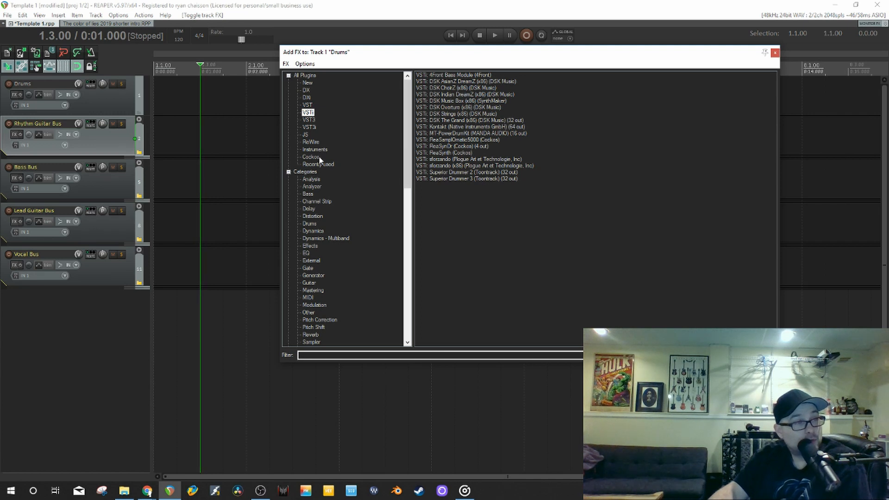
left_click(305, 76)
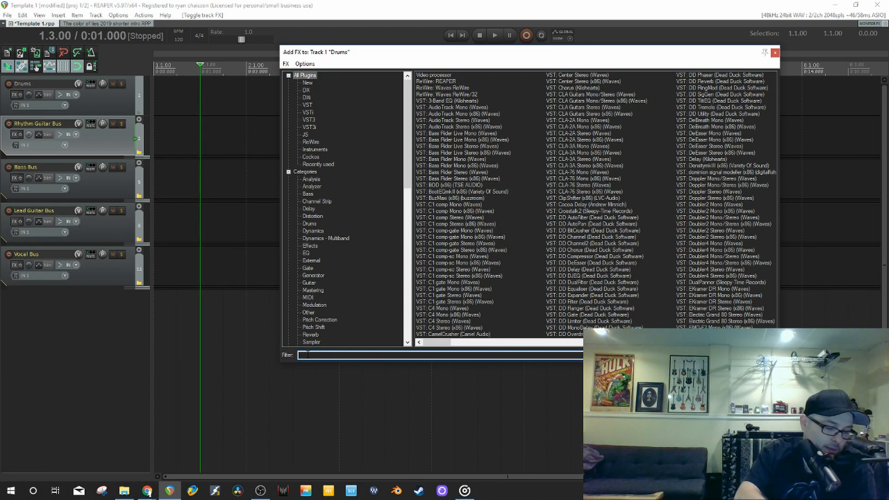
type("mt")
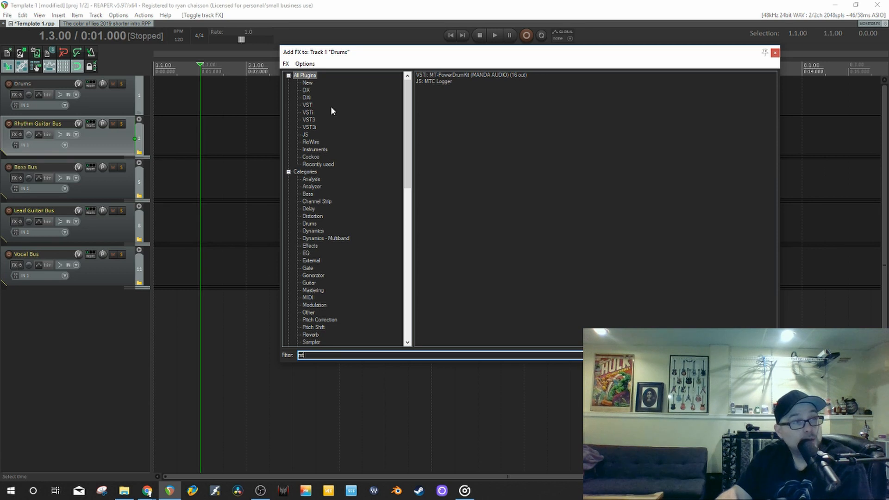
left_click(420, 76)
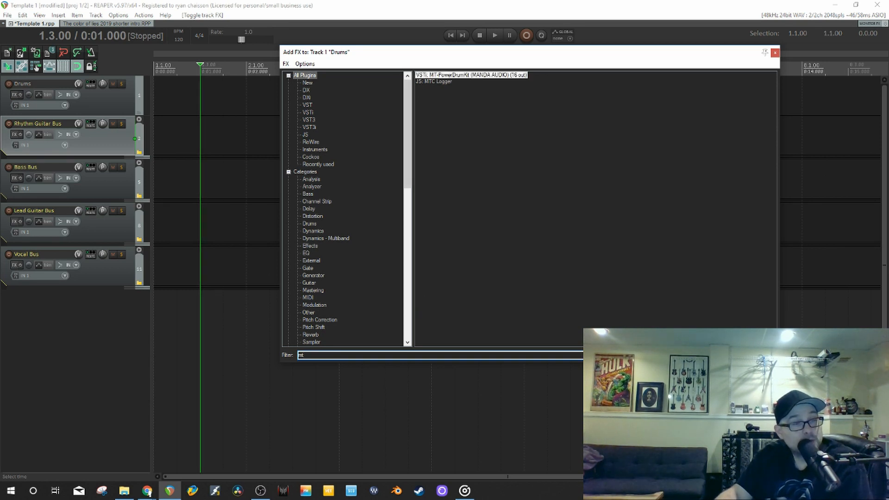
key("Return")
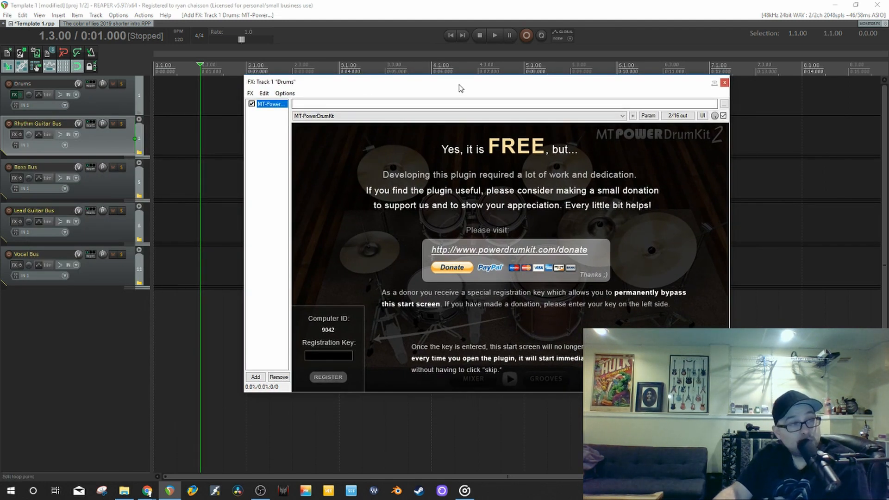
left_click_drag(455, 87, 245, 43)
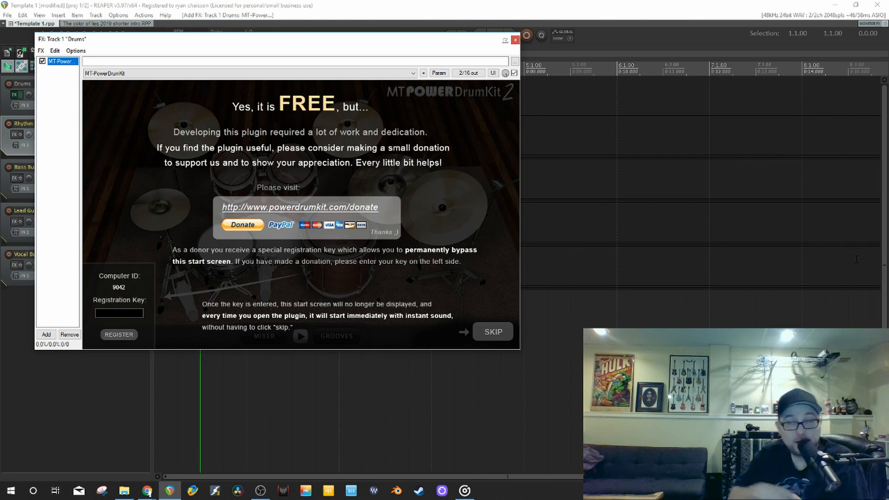
left_click(488, 332)
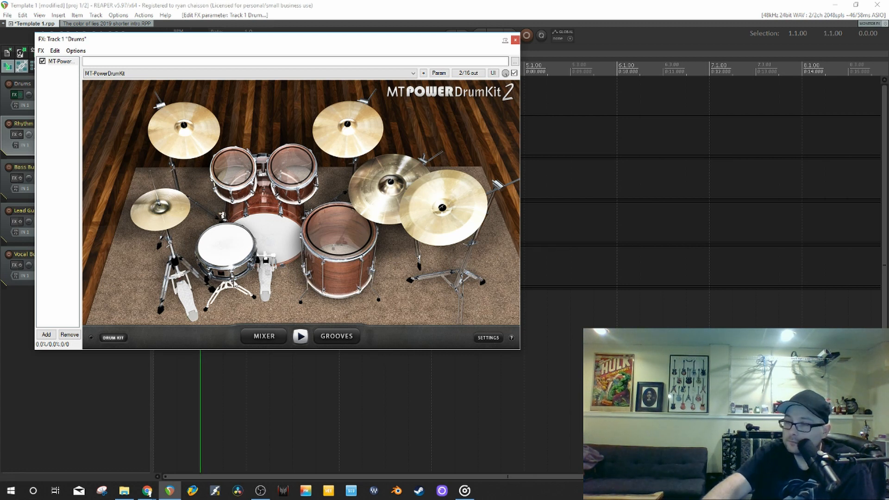
- Audition the snare, a rack tom and a cymbal on the virtual drum kit
left_click(229, 252)
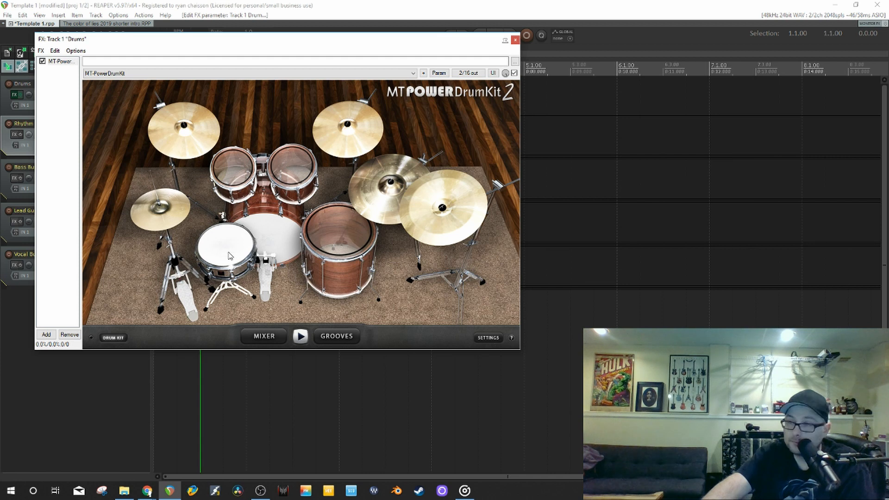
left_click(228, 252)
left_click(229, 252)
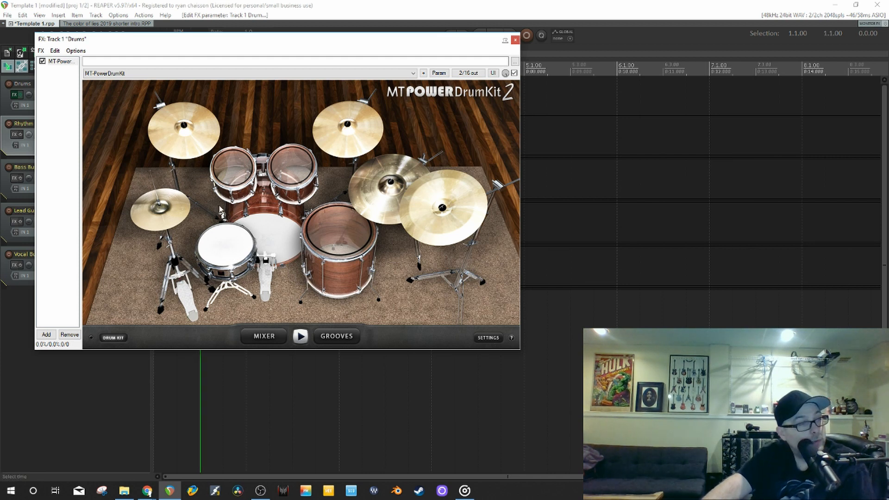
left_click(227, 163)
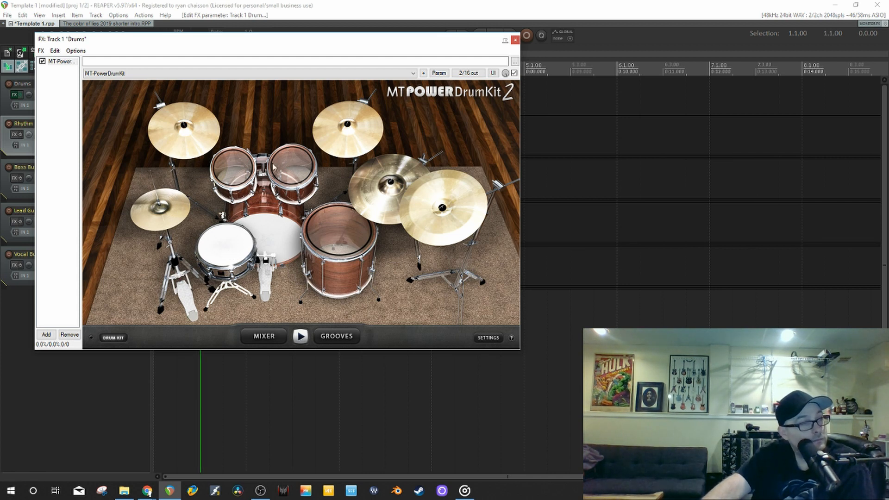
left_click(395, 187)
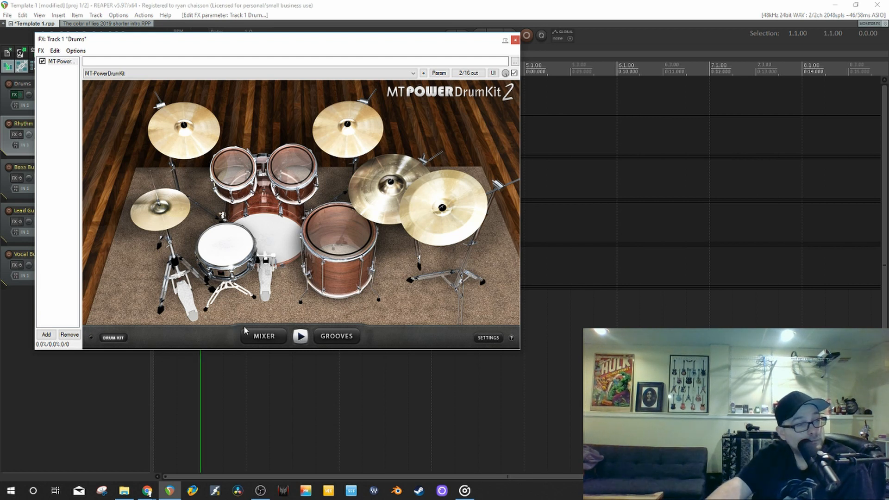
- View the drum kit's mixer, then choose the Intro 08 groove from the 60-150 bpm Intro style
left_click(255, 336)
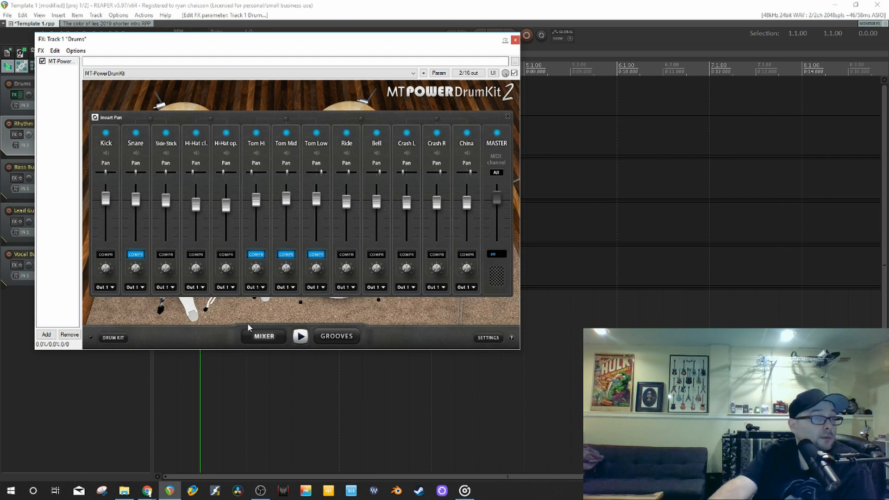
left_click(343, 337)
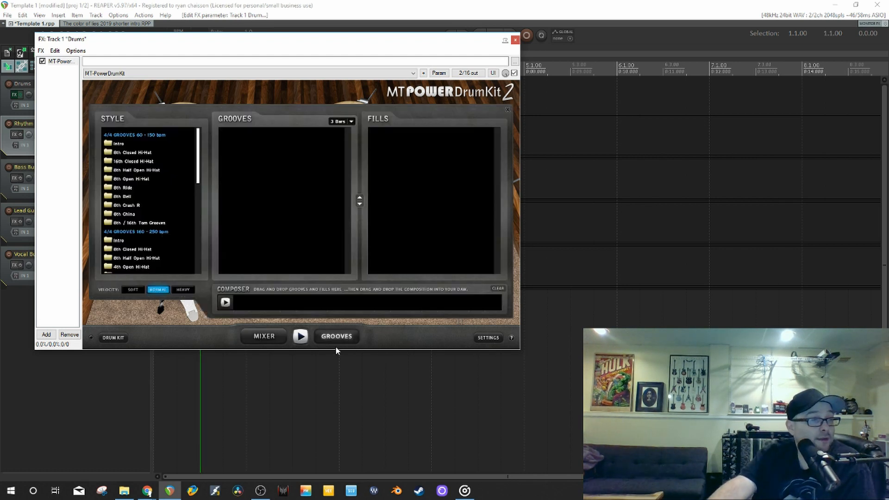
left_click(119, 145)
left_click_drag(272, 39, 464, 44)
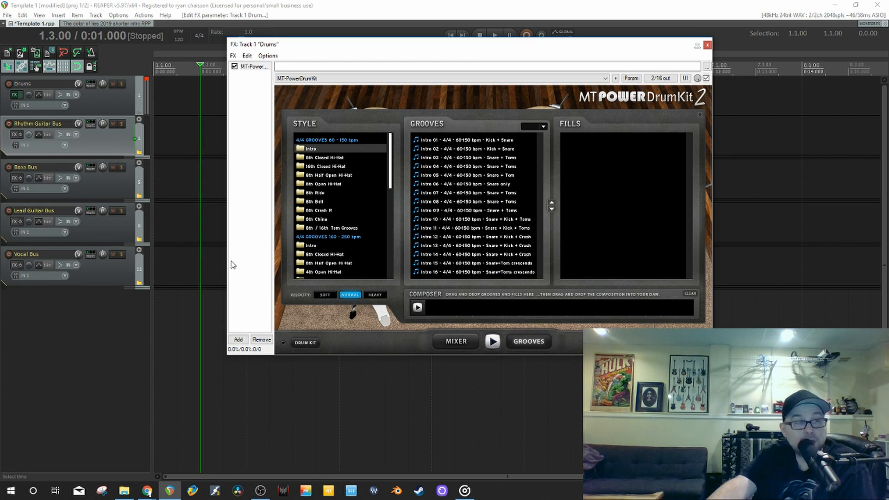
left_click(438, 202)
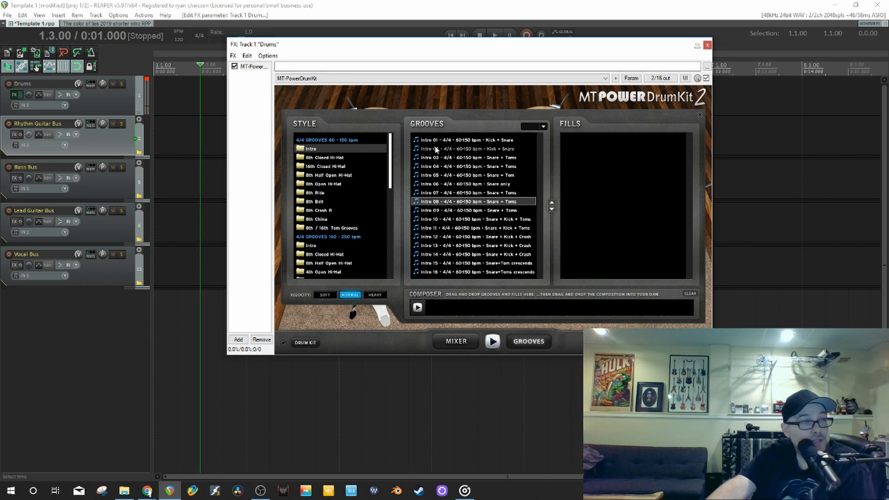
- Place the Intro 08 groove at the start of the Drums track as a MIDI item
left_click_drag(409, 51, 605, 199)
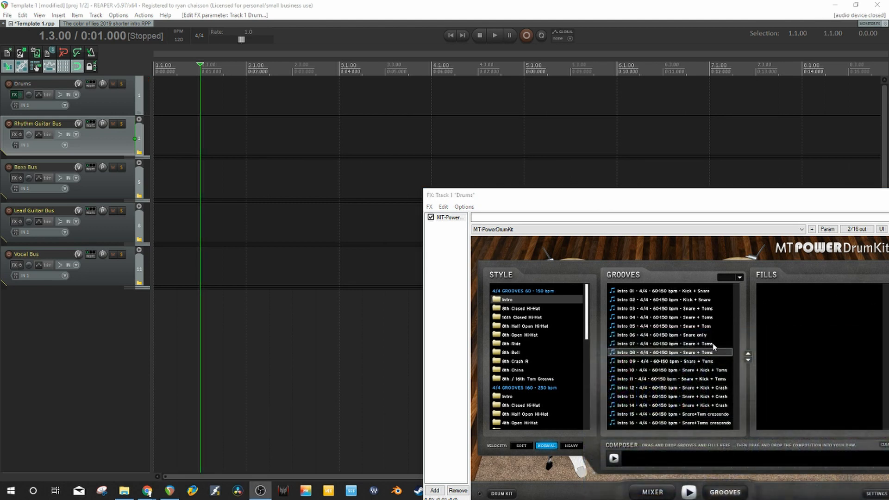
left_click_drag(647, 355, 152, 110)
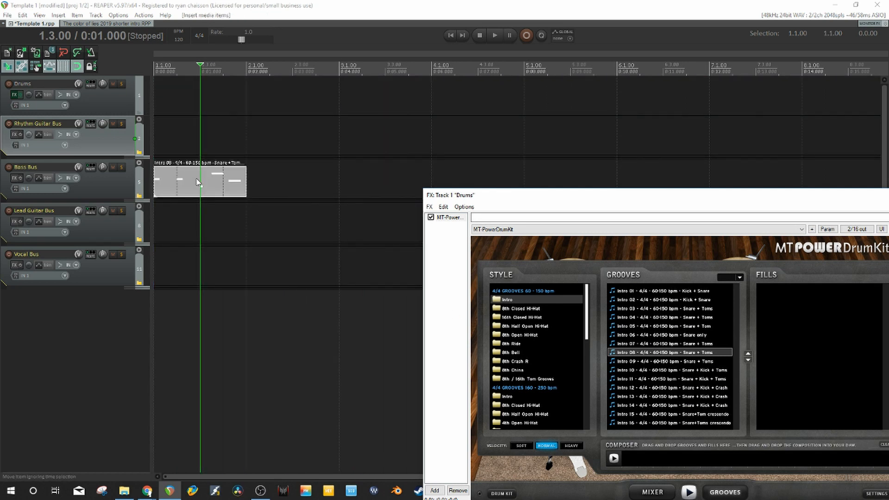
left_click_drag(198, 188, 187, 112)
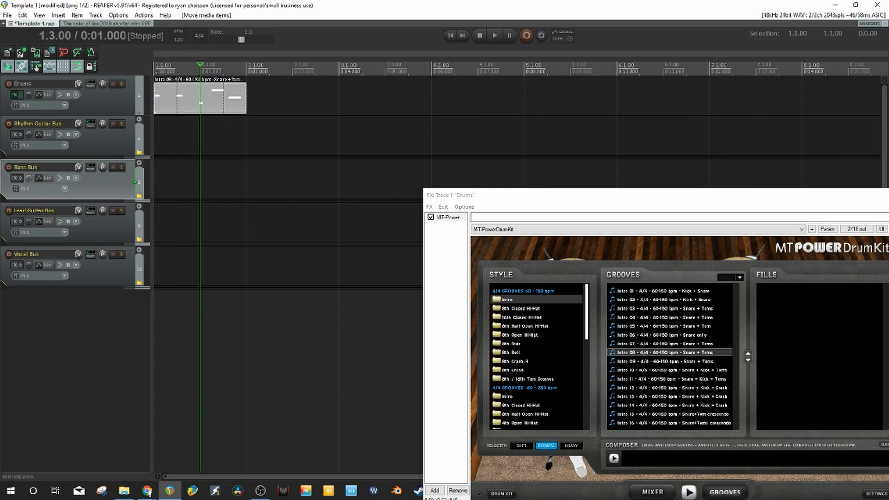
- Play back the drum groove from the start of the project and stop playback
left_click(154, 70)
left_click(498, 36)
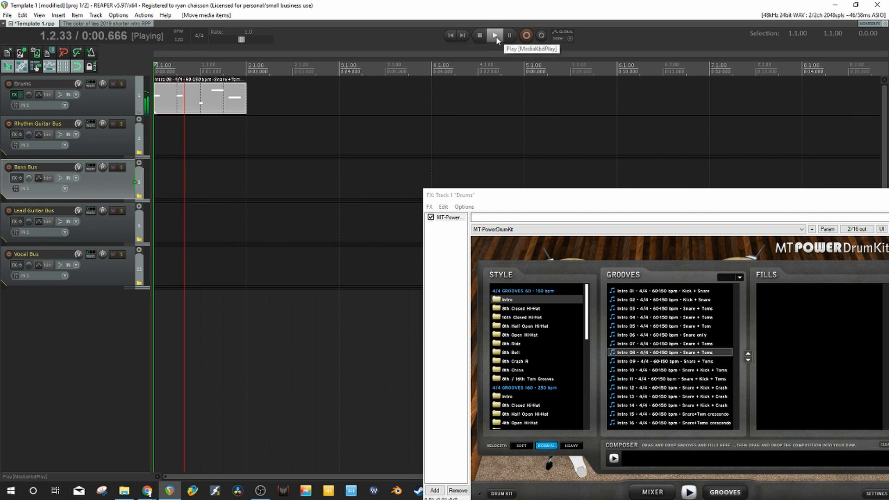
key("space")
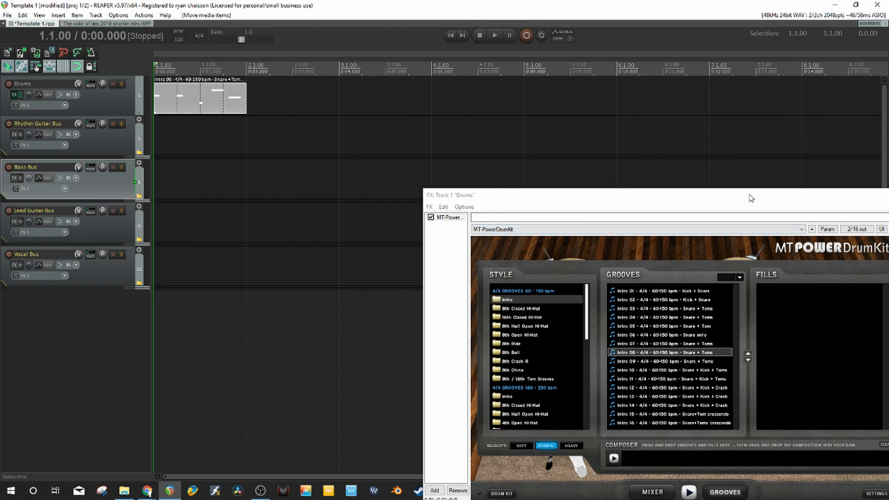
- Close the drum kit's FX window and make a time selection from 2.1.00 to 3.1.00 with the Drums track selected
left_click_drag(749, 198, 629, 188)
left_click(783, 188)
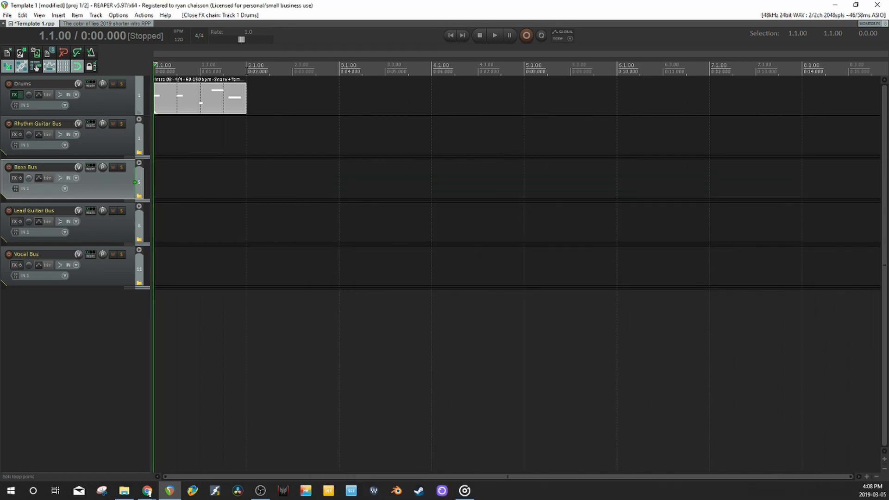
left_click(246, 70)
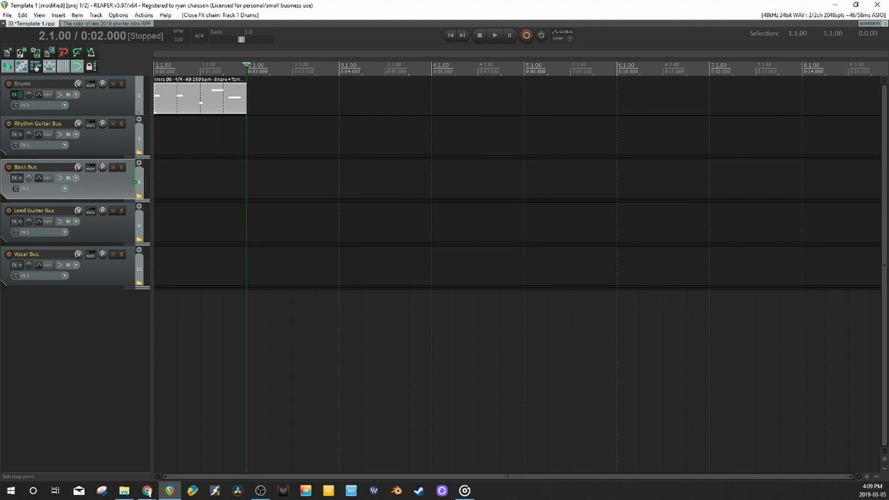
left_click_drag(246, 70, 339, 70)
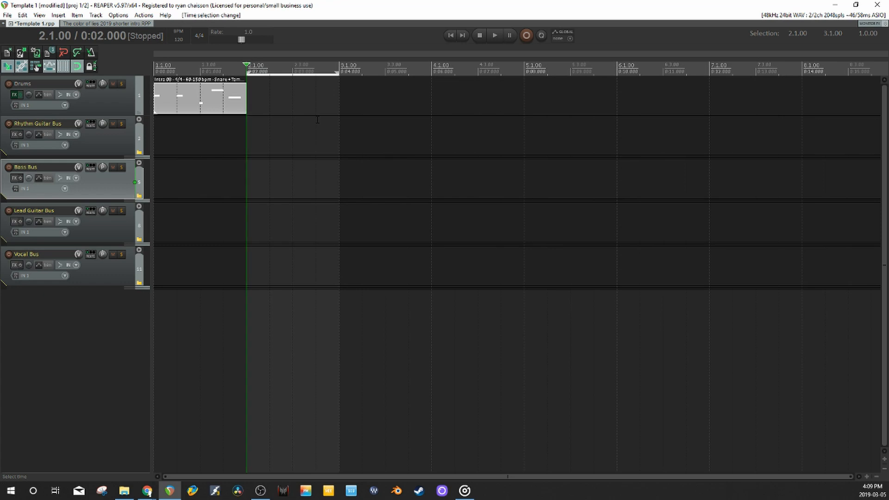
left_click(249, 81)
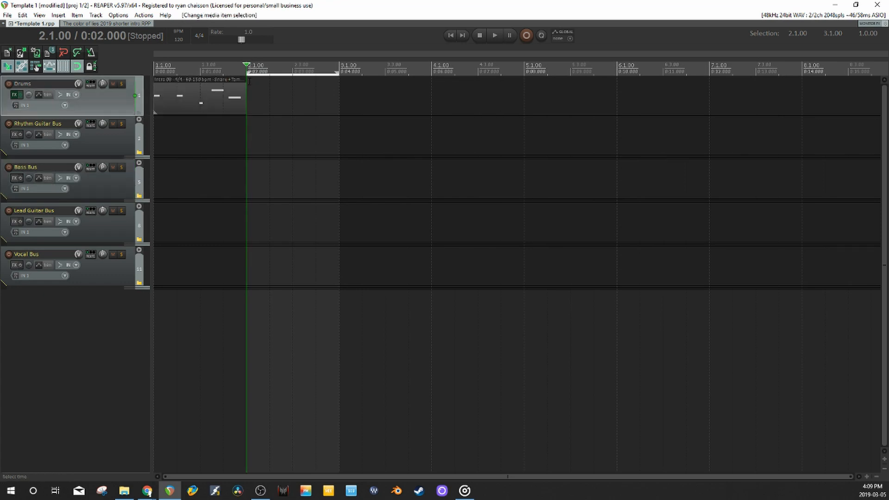
- Insert an empty MIDI item over the time selection on the Drums track and open it in a maximized MIDI editor
left_click(58, 15)
left_click(79, 46)
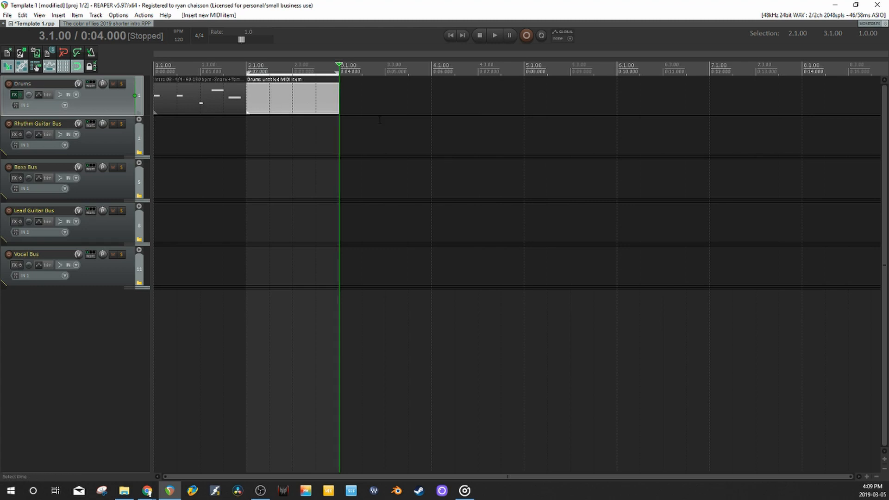
left_click(267, 99)
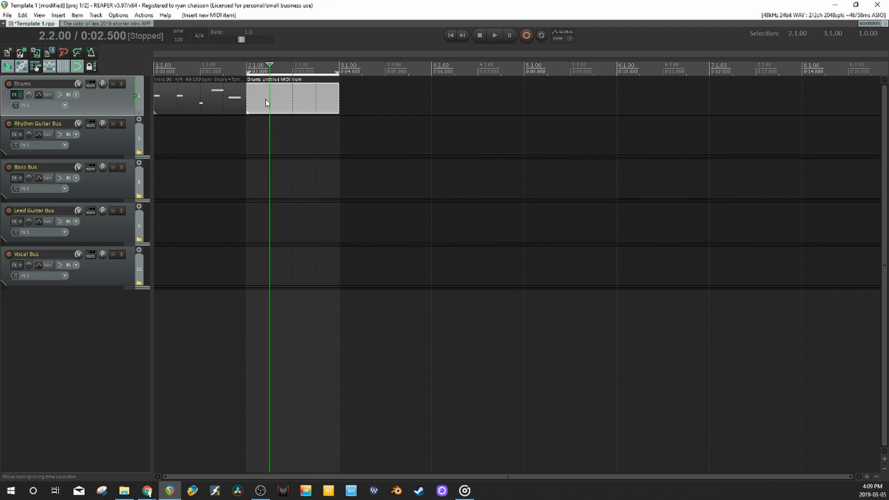
double_click(266, 99)
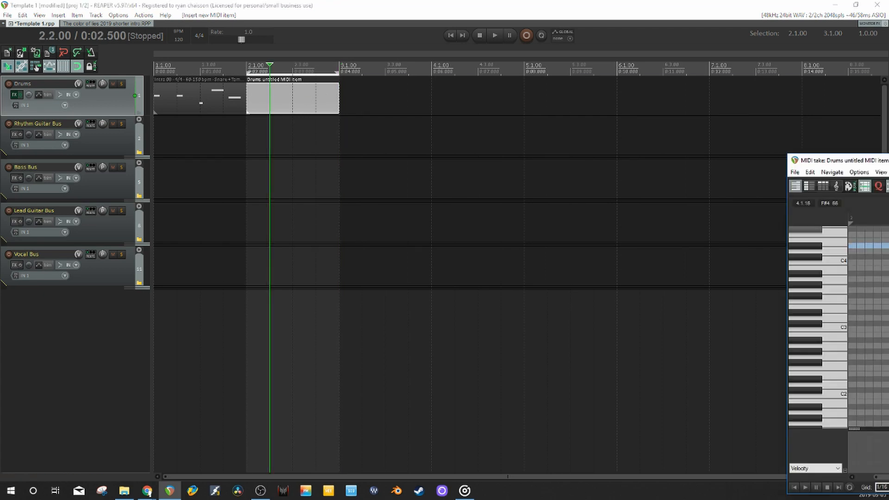
left_click_drag(540, 182, 525, 4)
double_click(525, 4)
scroll(509, 238, "up", 5)
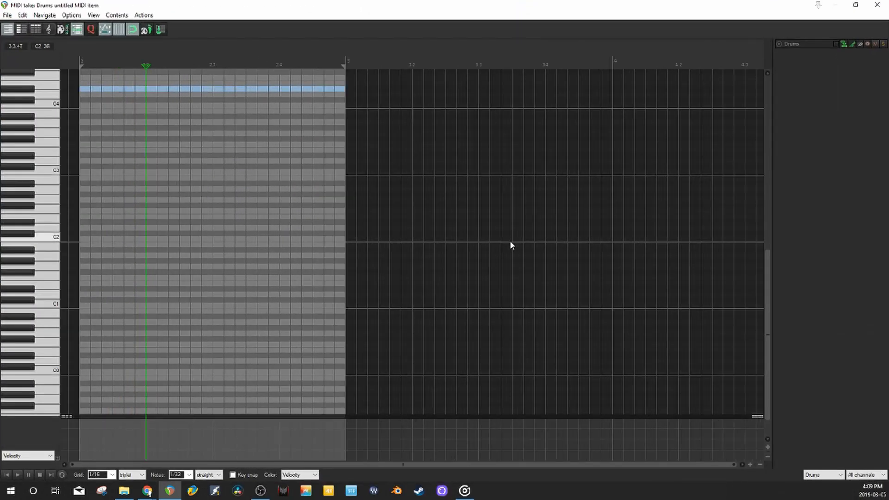
scroll(519, 262, "up", 1)
scroll(520, 331, "down", 1)
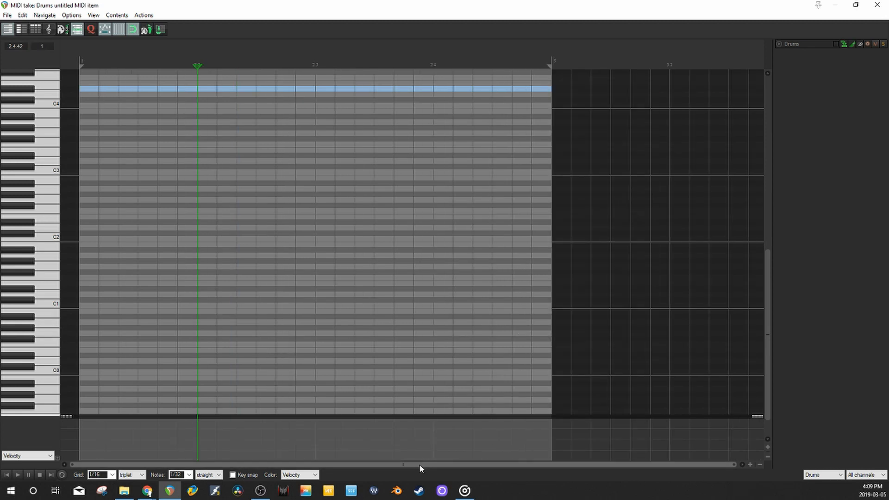
scroll(383, 113, "up", 1)
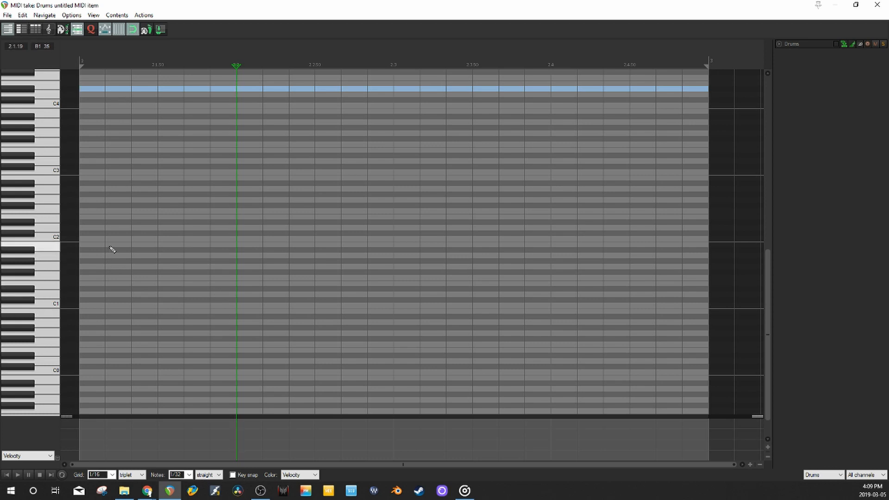
- Audition the drum sounds on the piano keys from C2 up to about G2, ending on C2
left_click(55, 239)
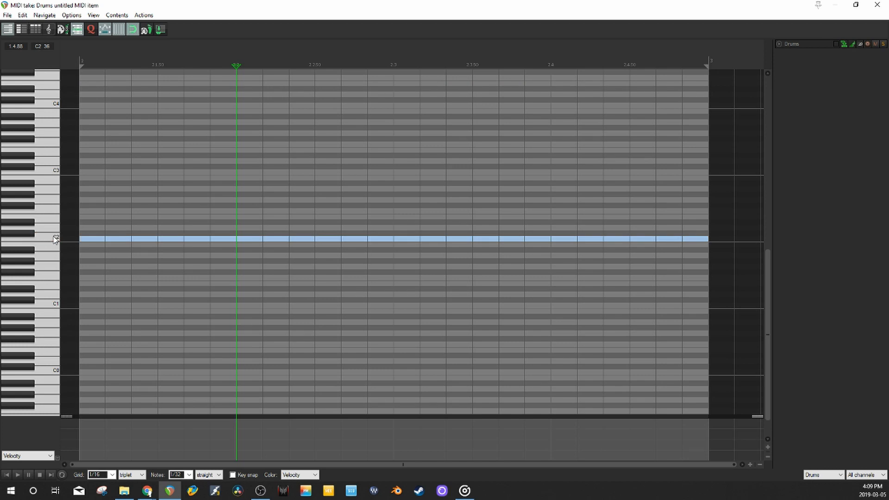
left_click(55, 239)
left_click(53, 232)
left_click(53, 220)
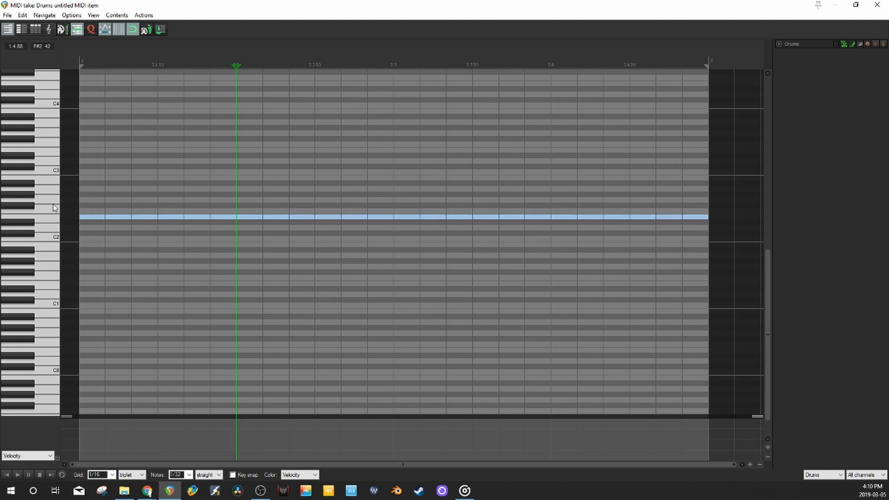
left_click(54, 213)
left_click(54, 233)
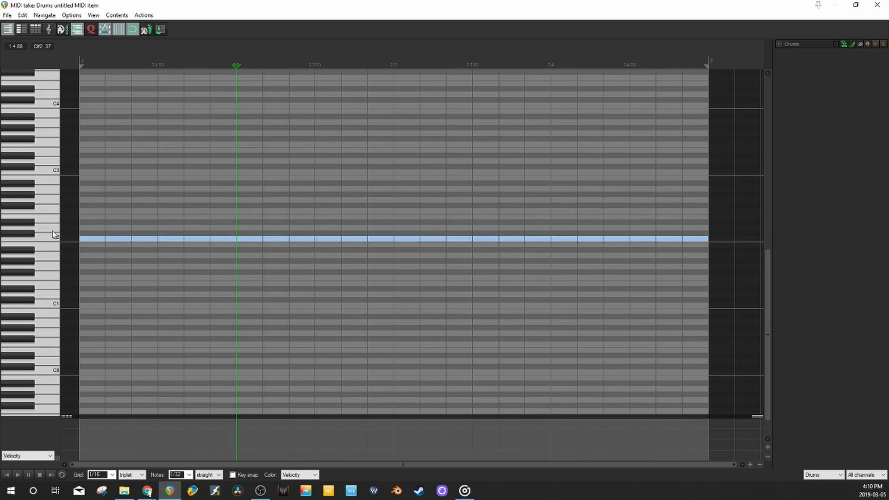
left_click(54, 220)
left_click(54, 232)
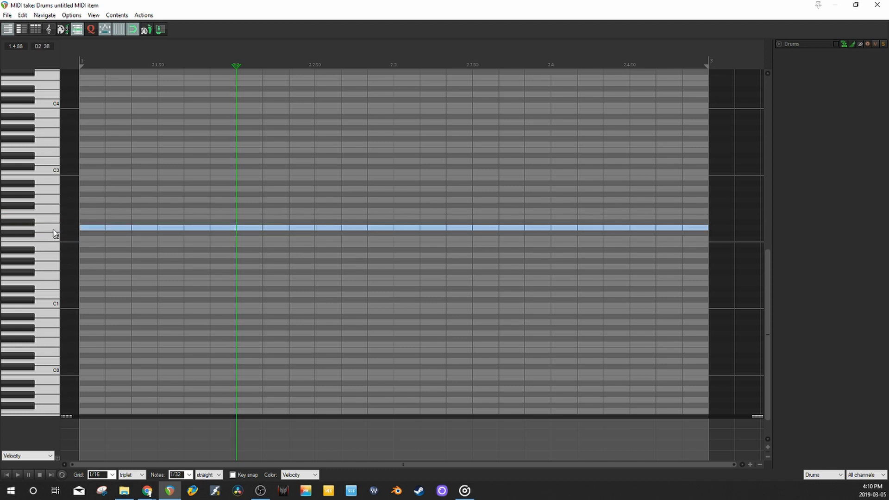
left_click(55, 238)
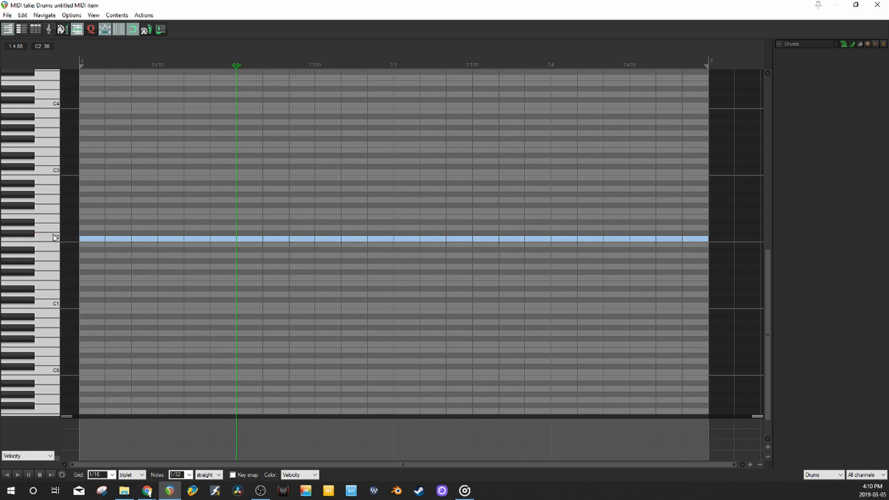
- Draw C2 notes at 2.1, 2.3, 2.3.50 and 2.4.50, and D2 notes at 2.2 and 2.4
left_click(83, 240)
left_click(83, 240)
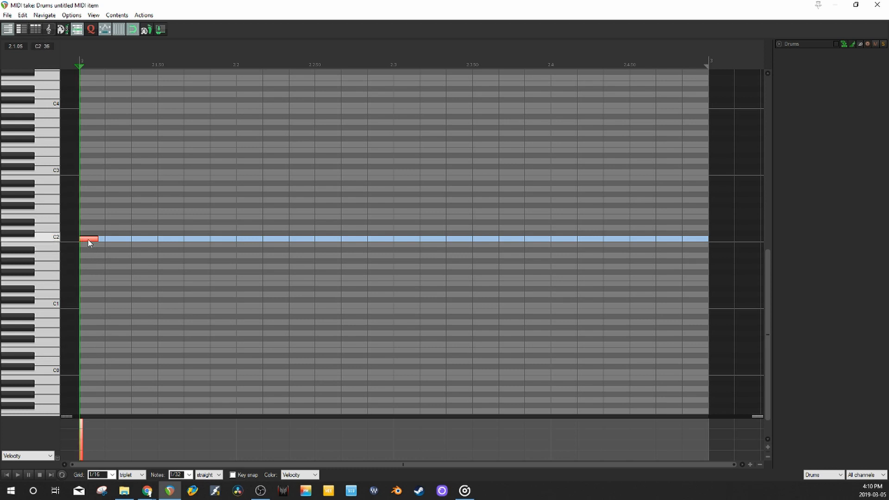
left_click(241, 233)
double_click(241, 234)
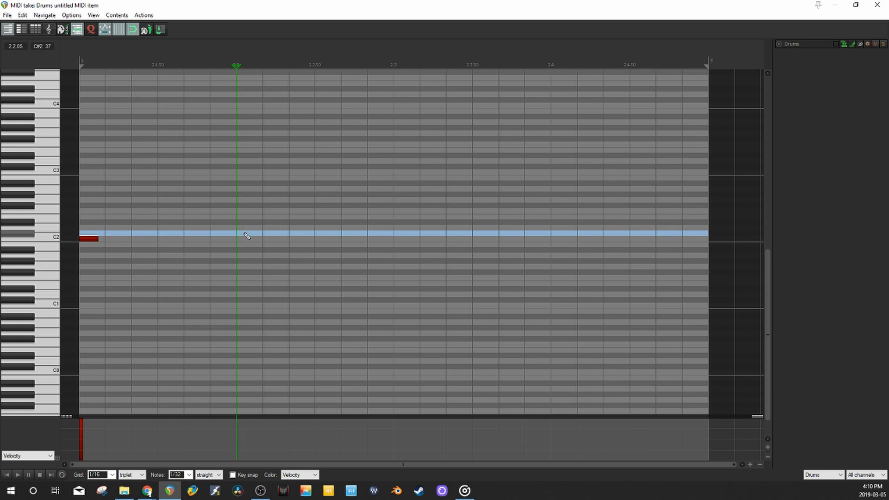
left_click(245, 228)
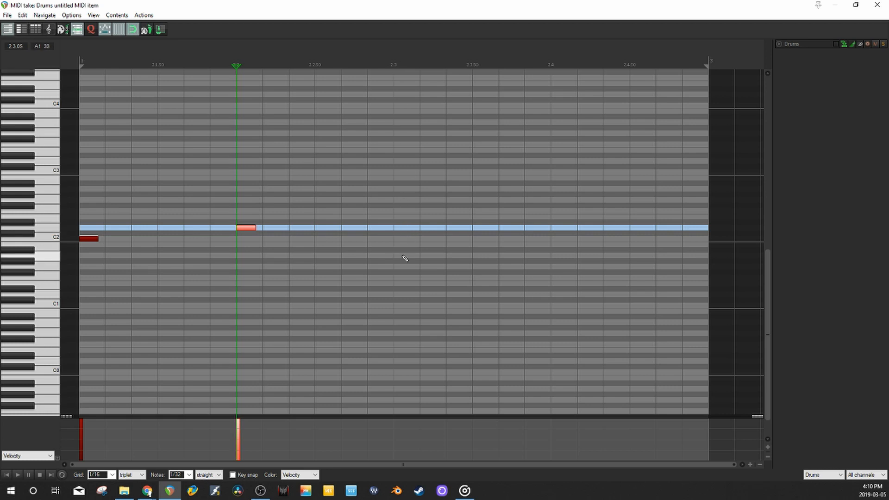
left_click(398, 239)
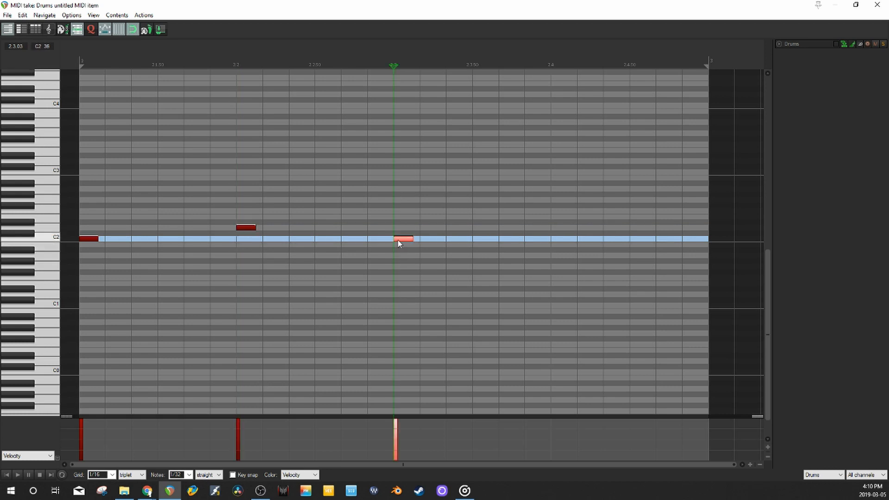
left_click(480, 239)
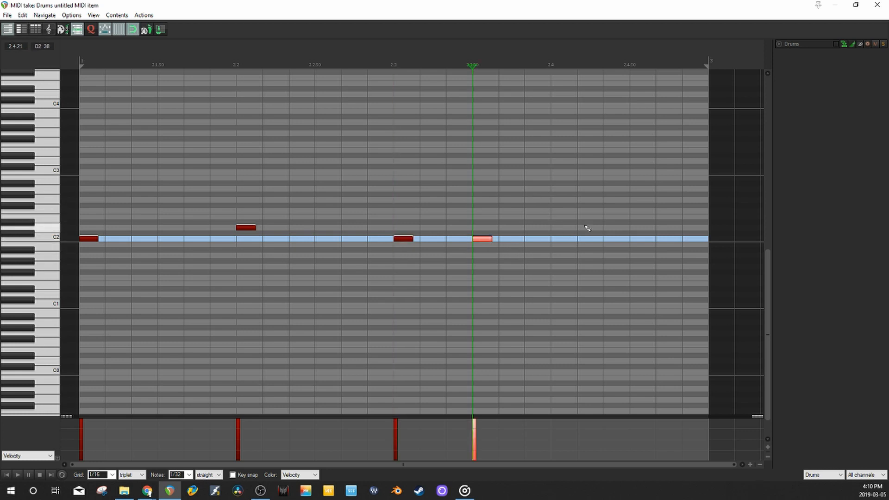
left_click(562, 230)
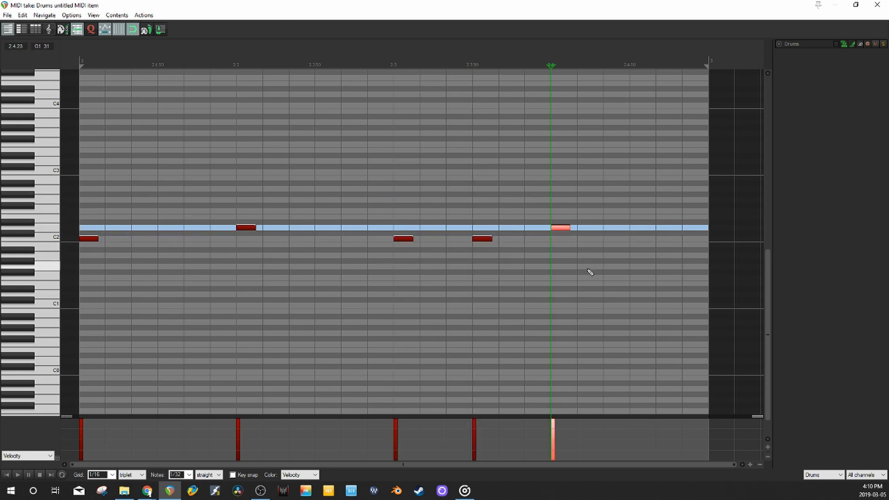
left_click(642, 244)
left_click(641, 239)
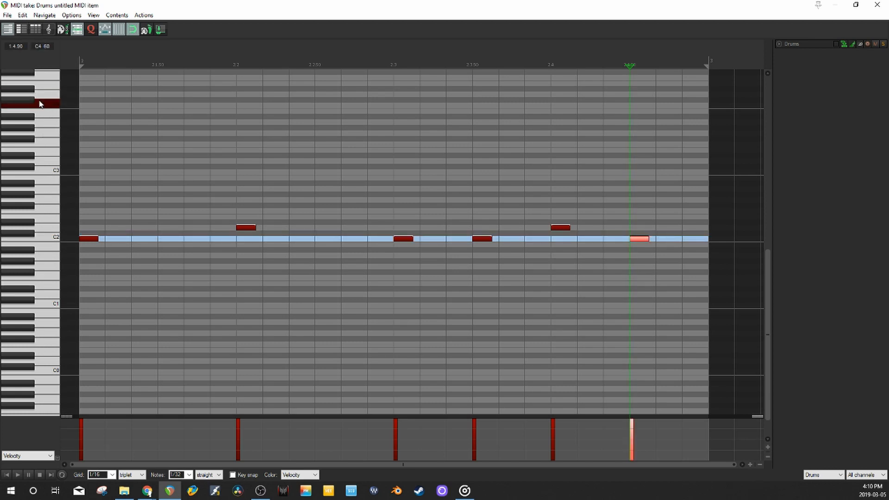
- Audition the keys around octave 3 and draw E3 and A3 notes at the start of measure 2
left_click(43, 153)
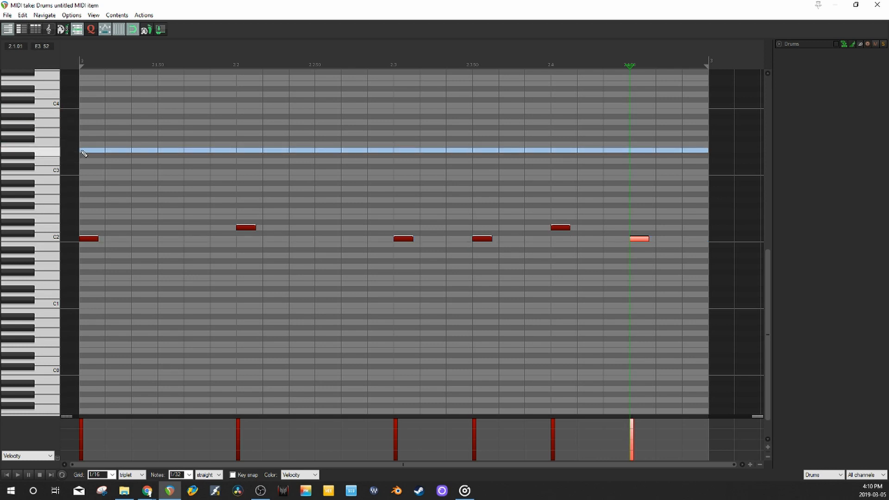
left_click(81, 151)
left_click(46, 179)
left_click(50, 171)
left_click(53, 161)
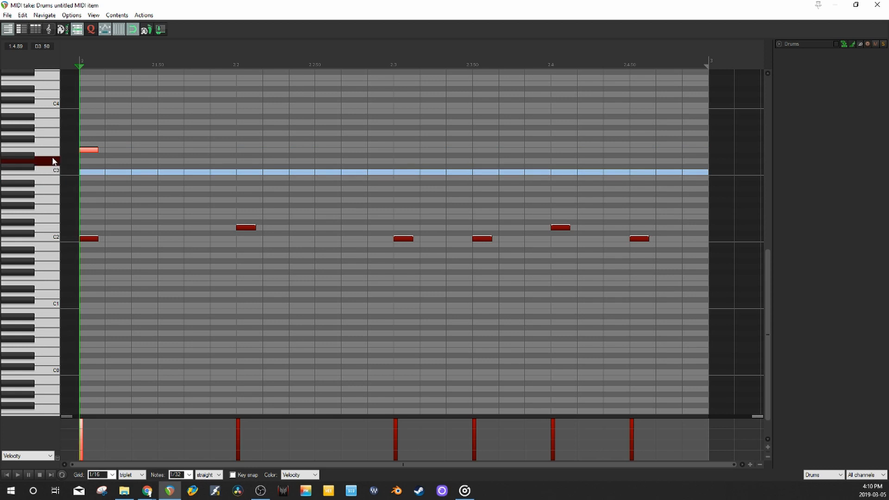
left_click(53, 143)
left_click(53, 121)
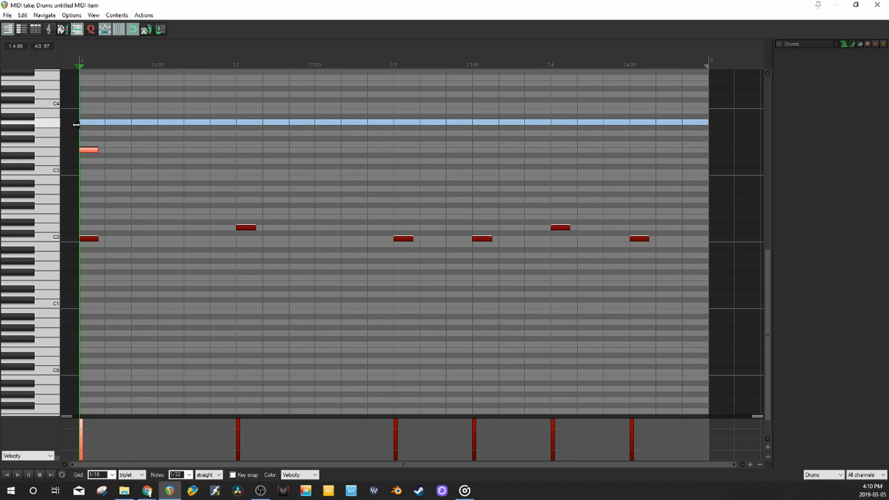
left_click(87, 123)
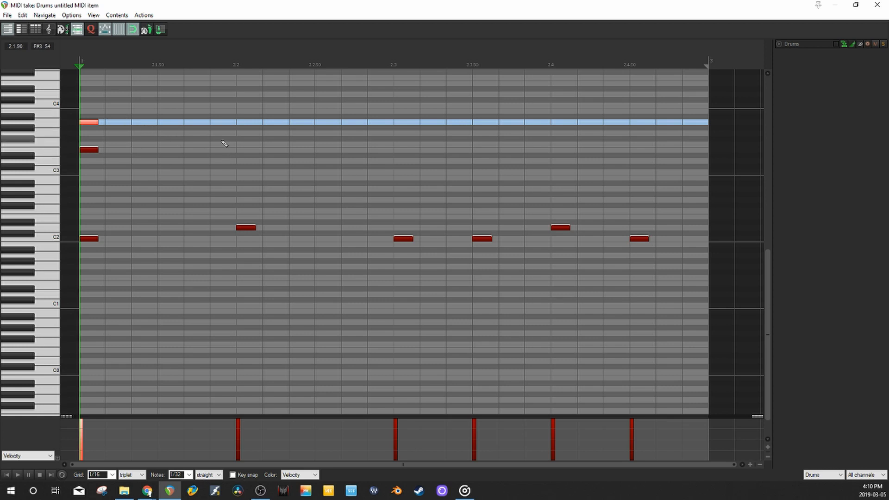
- Draw C#4 notes one grid division after 2.2, on 2.3, one division before 2.4, and on 2.4.50
left_click(277, 135)
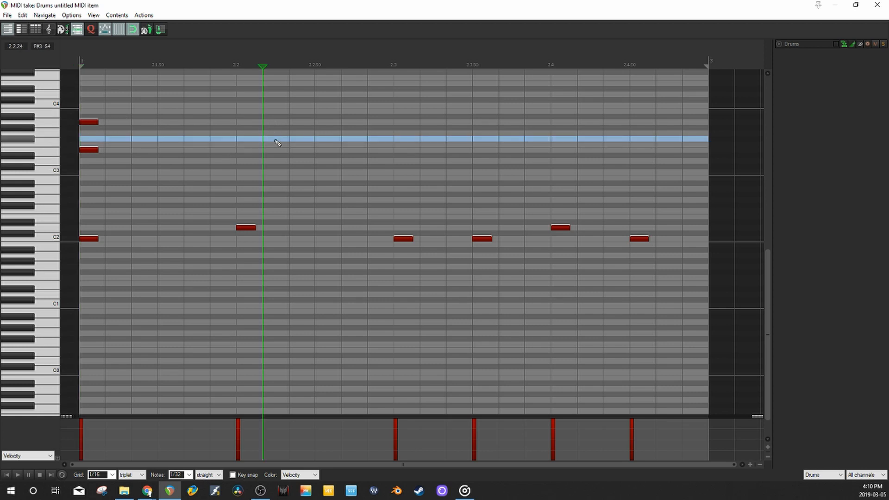
left_click(268, 100)
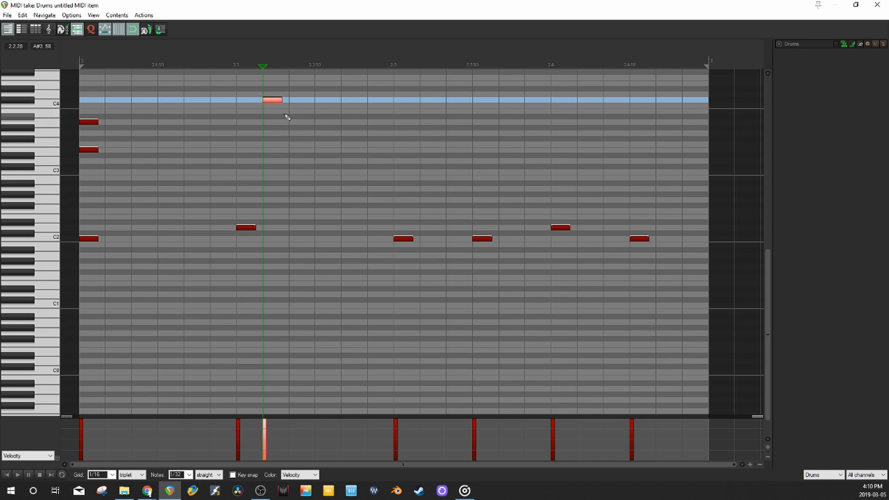
left_click(401, 100)
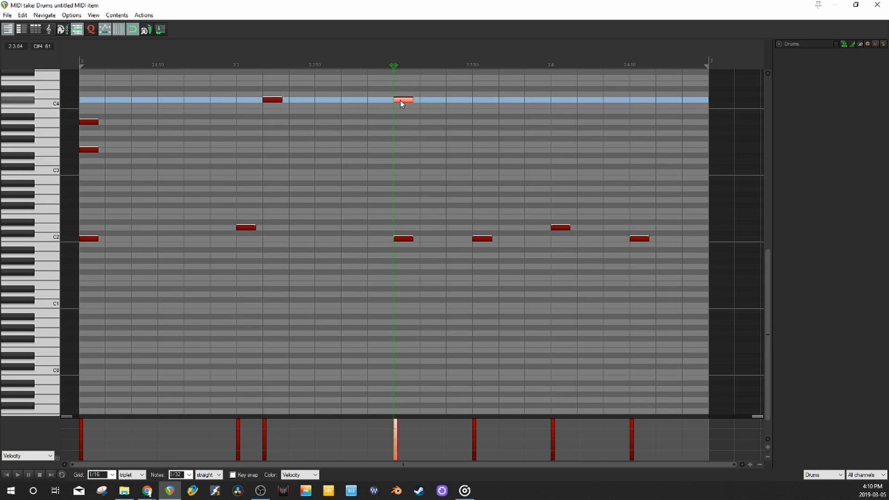
left_click(533, 100)
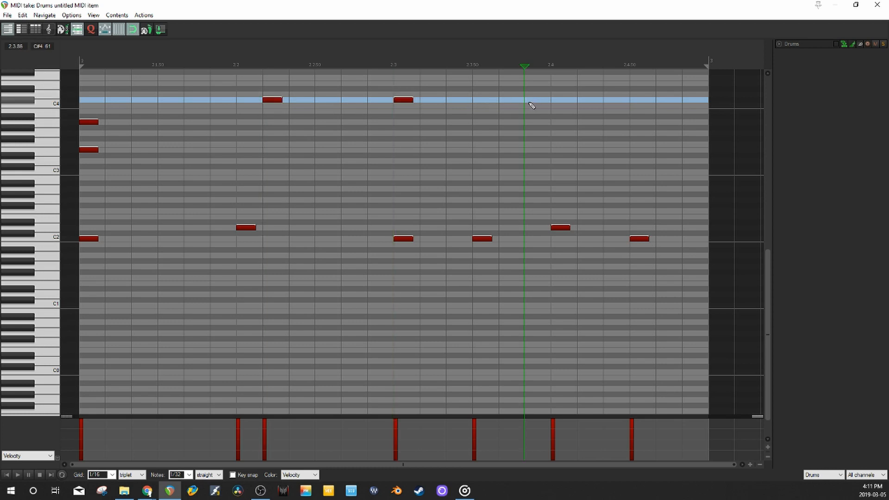
left_click(637, 101)
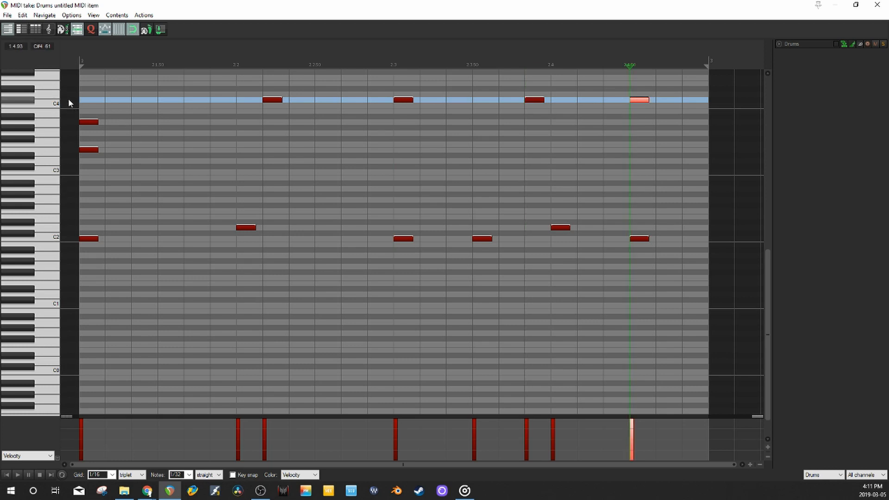
- Play back the drum pattern from the start of measure 2 and stop playback
left_click(80, 60)
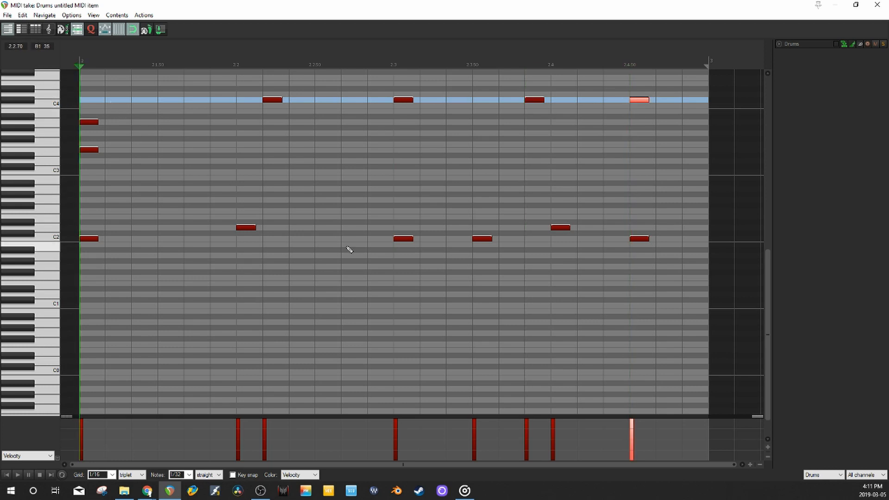
key("space")
key("space")
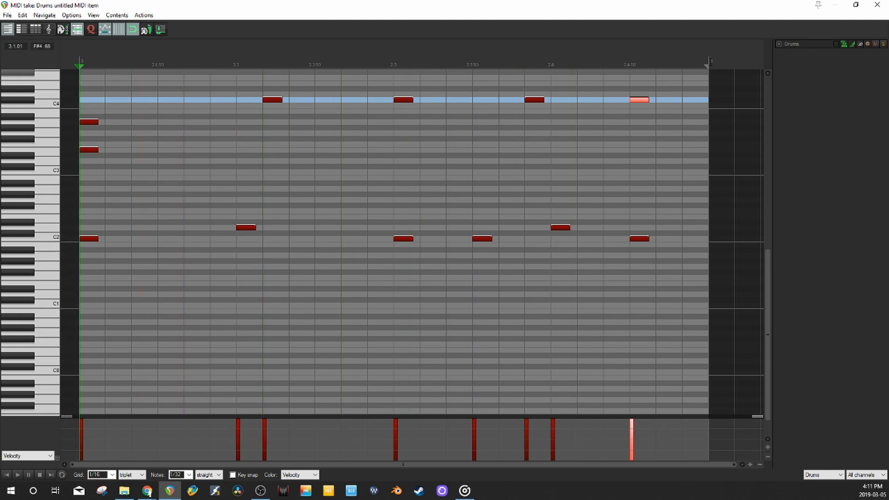
- Turn on repeat and start looped playback of measure 2
left_click_drag(710, 61, 71, 102)
left_click(62, 475)
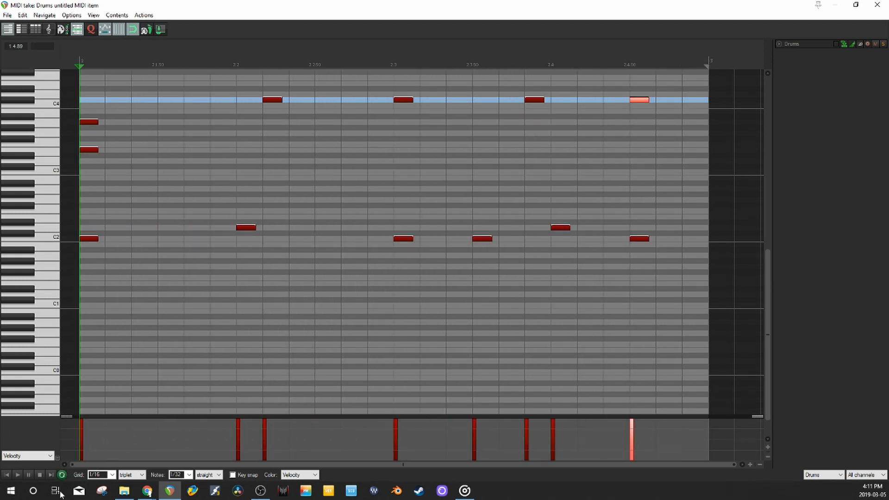
left_click(18, 474)
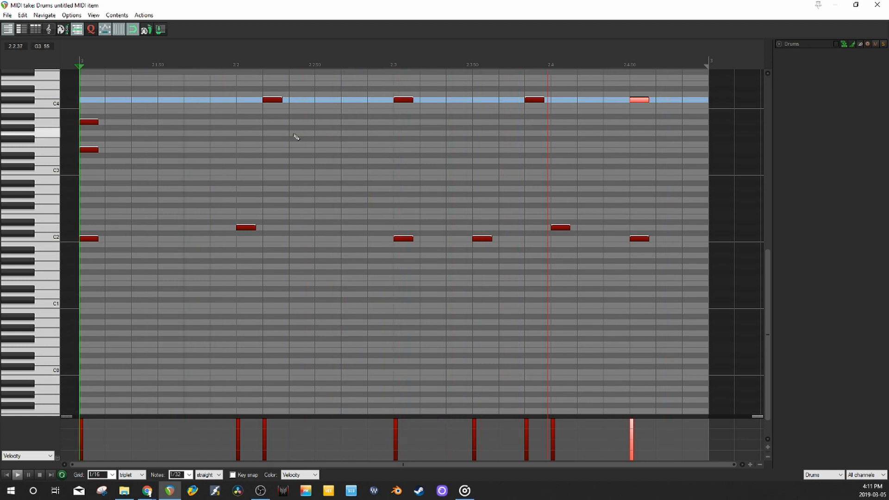
- Move the off-beat C#4 notes onto beats 2.2 and 2.4 in line with the D2 notes, and stop playback
left_click_drag(276, 102, 249, 103)
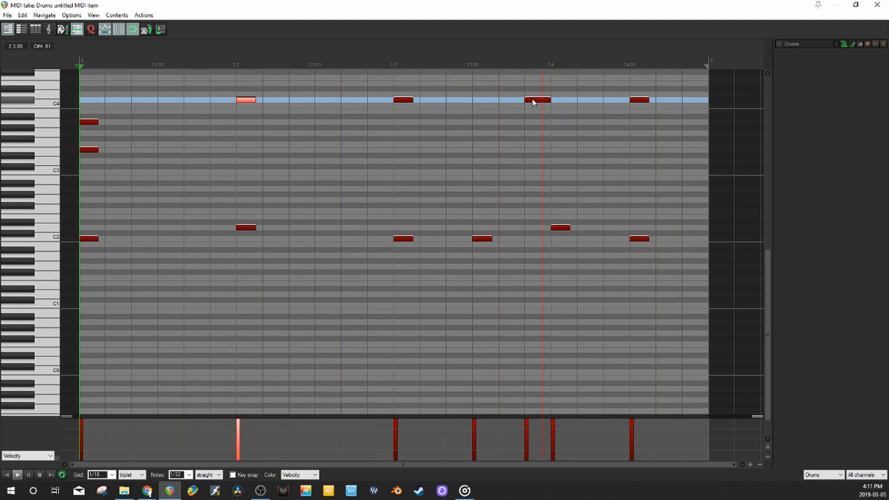
left_click_drag(531, 98, 557, 99)
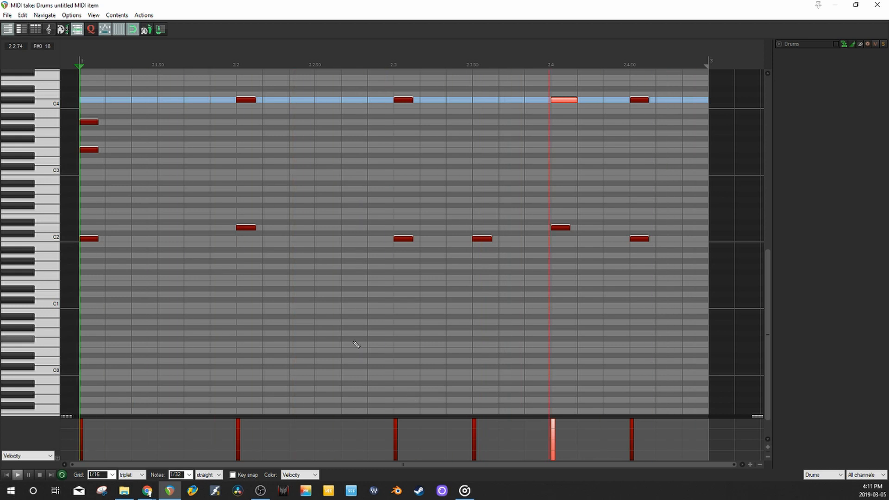
key("space")
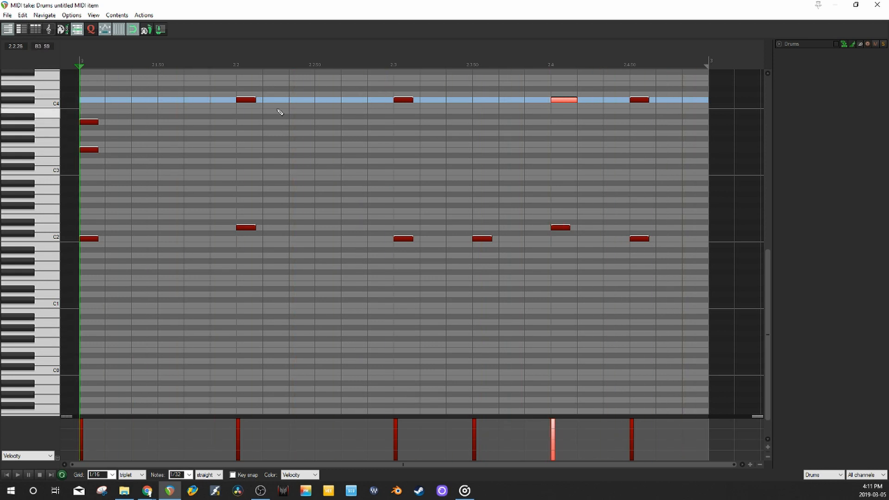
- Lower the velocity of the C#4 note on beat 2.2 to 76 and play back the change
left_click(245, 100)
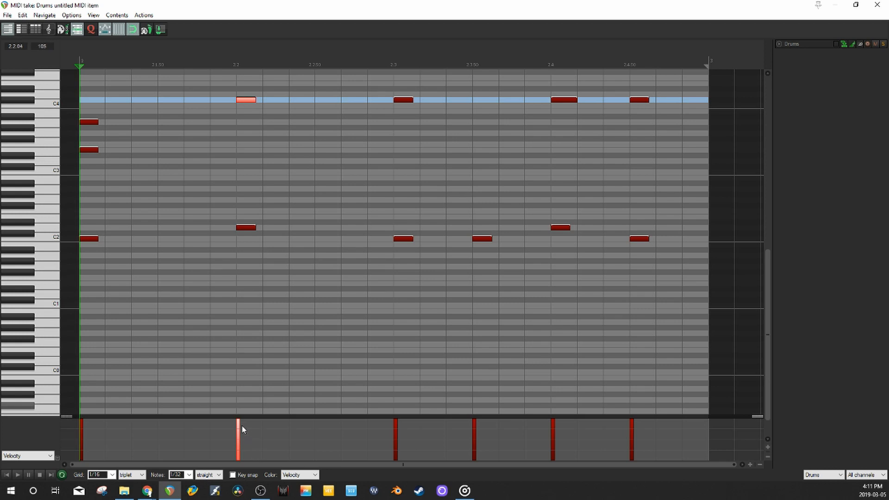
left_click_drag(240, 424, 238, 427)
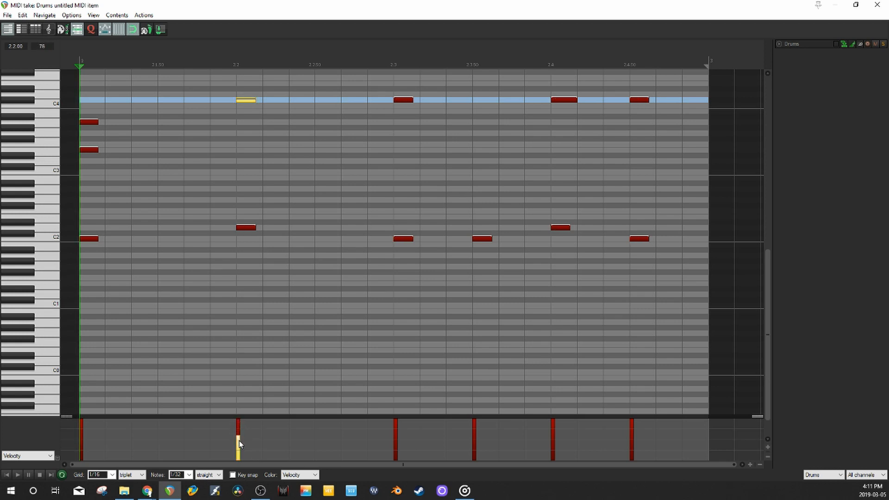
key("space")
key("space")
- Delete the A3 and E3 notes at the start of measure 2 and the C#4 note on beat 2.2
left_click(89, 122)
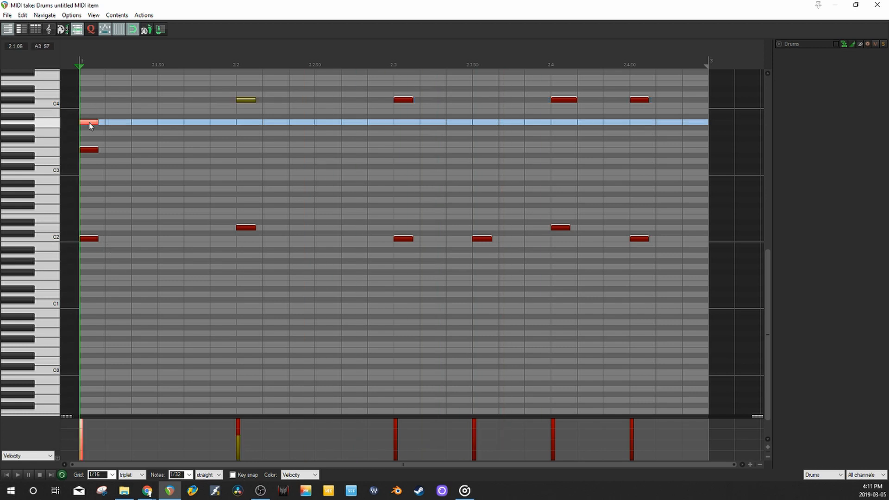
double_click(89, 151)
double_click(88, 121)
double_click(245, 100)
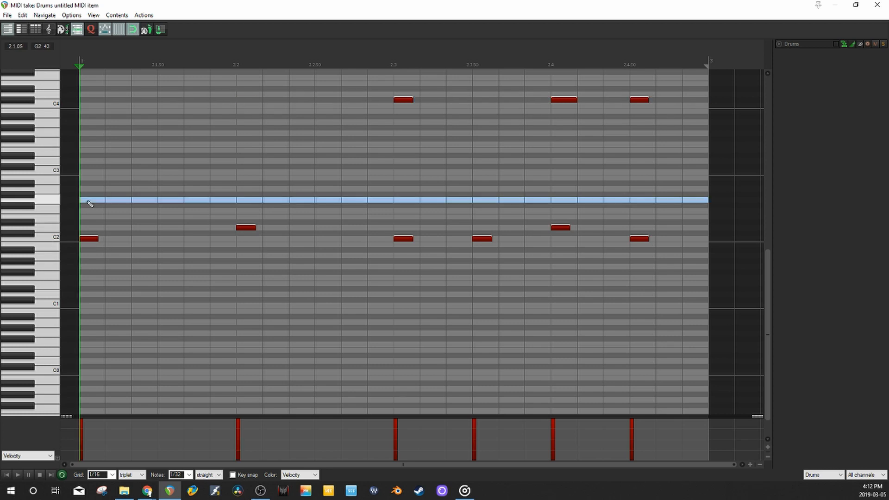
- Draw six E2 notes on consecutive triplet grid divisions from the start of measure 2 up to beat 2.2
left_click(88, 216)
left_click(108, 216)
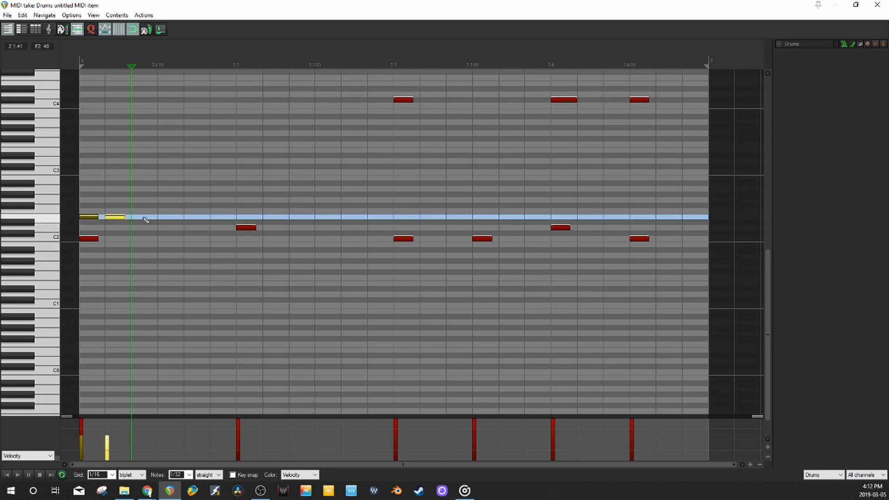
left_click(135, 216)
left_click(161, 217)
left_click(195, 216)
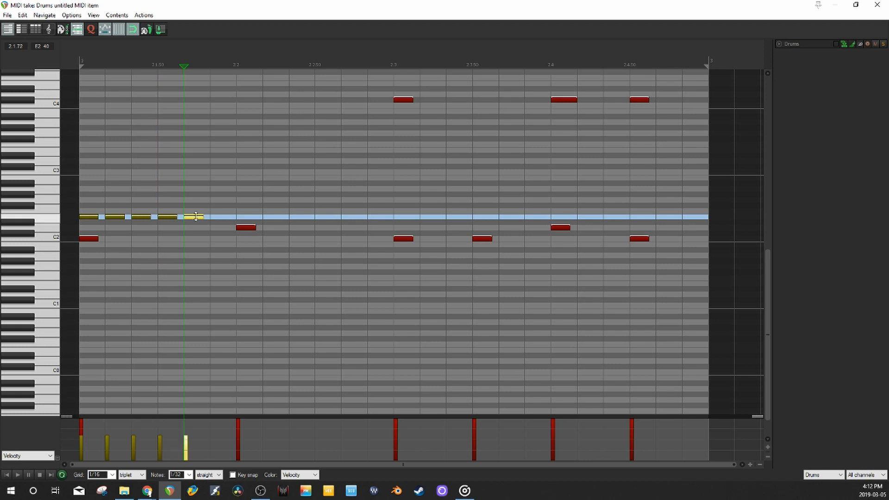
left_click(215, 219)
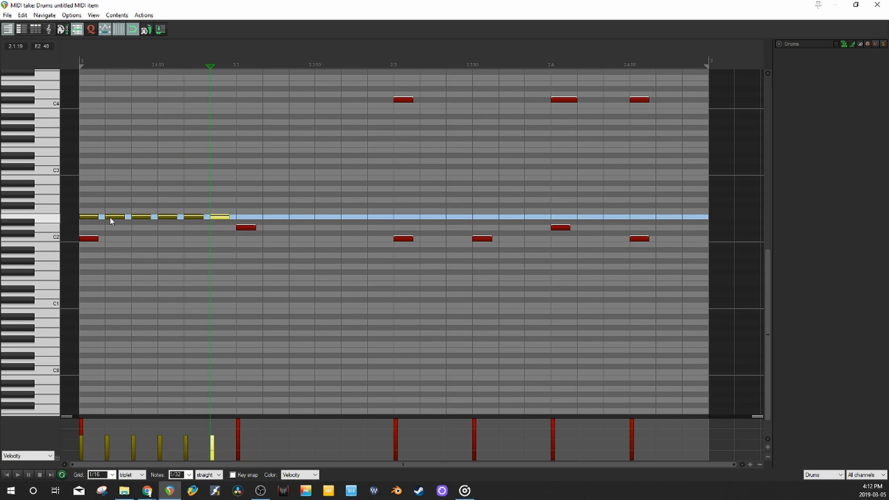
- Set the velocities of the second to fifth E2 notes to 102, 121, 127 and 112
left_click_drag(116, 215, 141, 202)
left_click(141, 217)
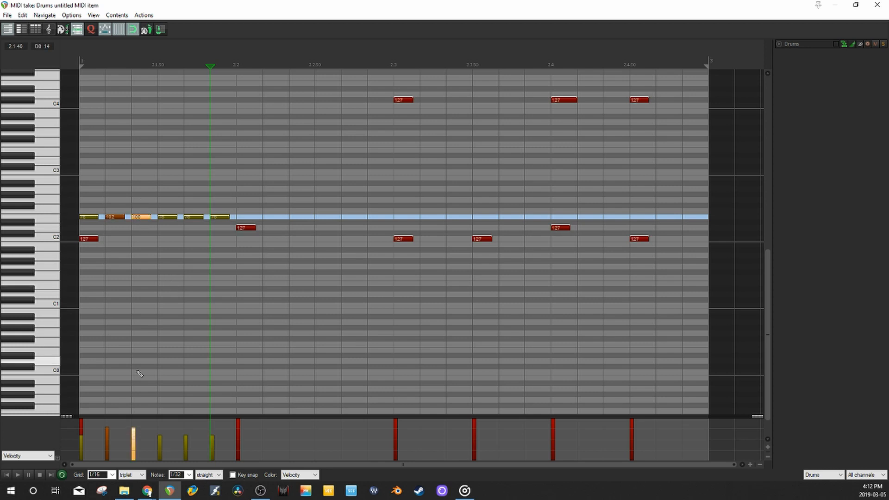
left_click_drag(133, 438, 133, 422)
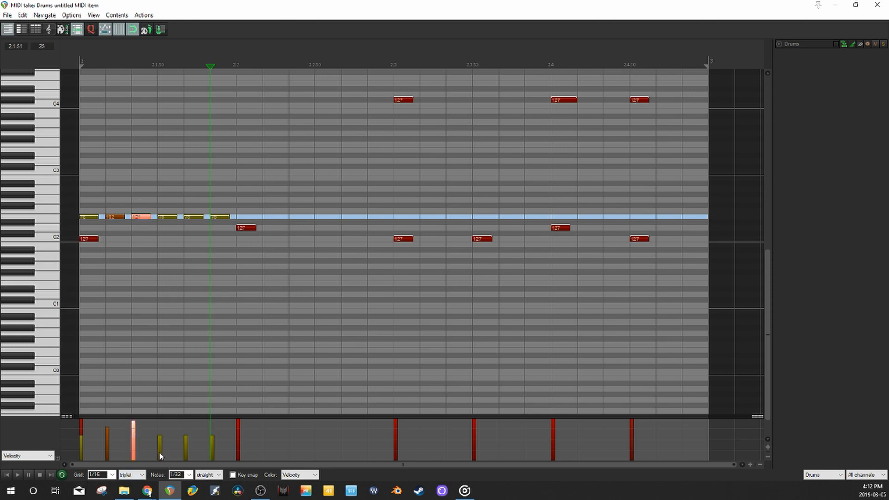
mouse_move(160, 451)
left_mouse_down()
mouse_move(158, 431)
mouse_move(185, 430)
left_mouse_up()
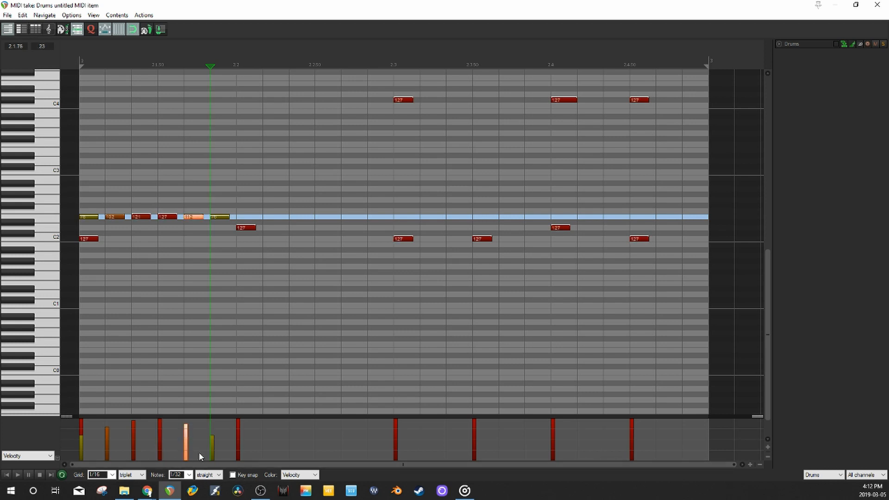
- Play back measure 2 from its start several times to hear the E2 roll, and stop playback
left_click(81, 62)
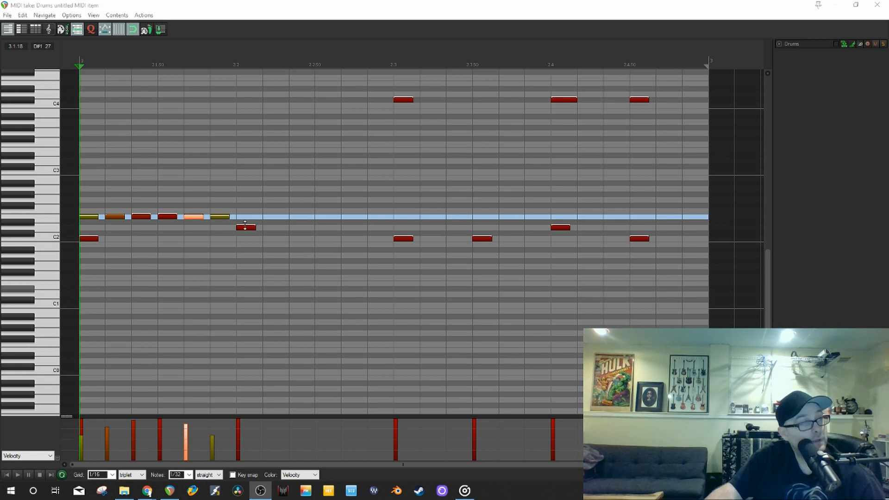
left_click(82, 65)
key("space")
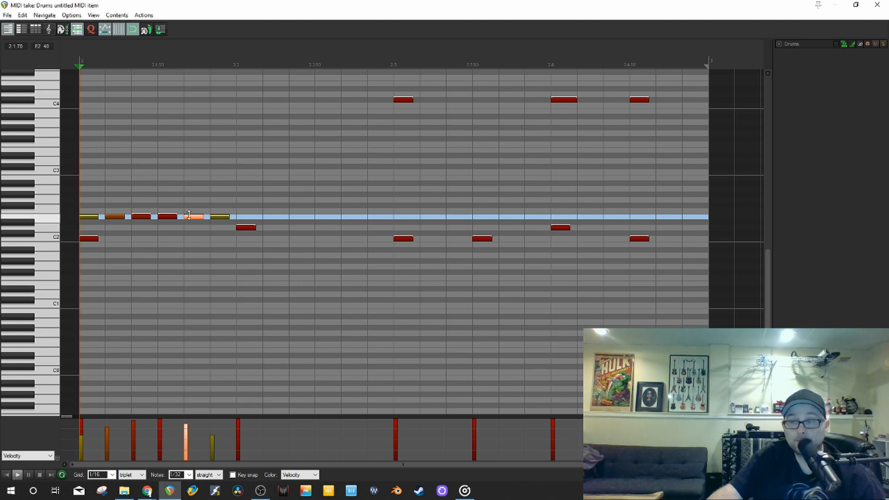
key("space")
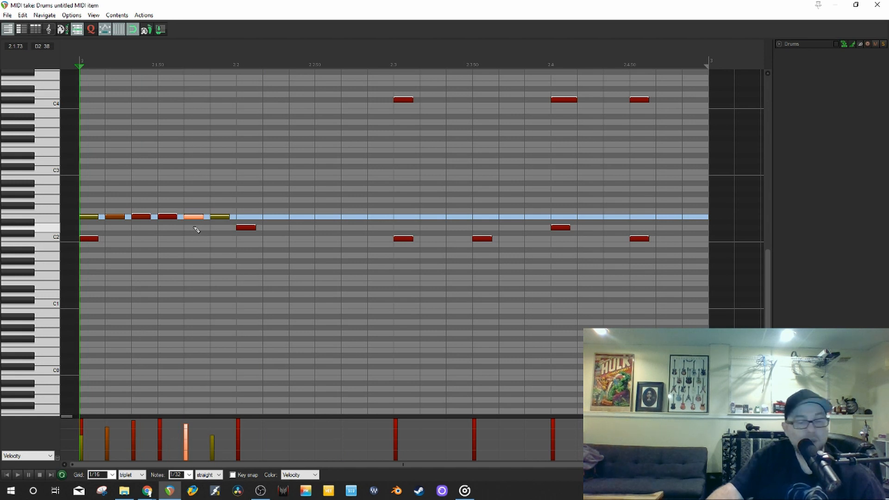
key("space")
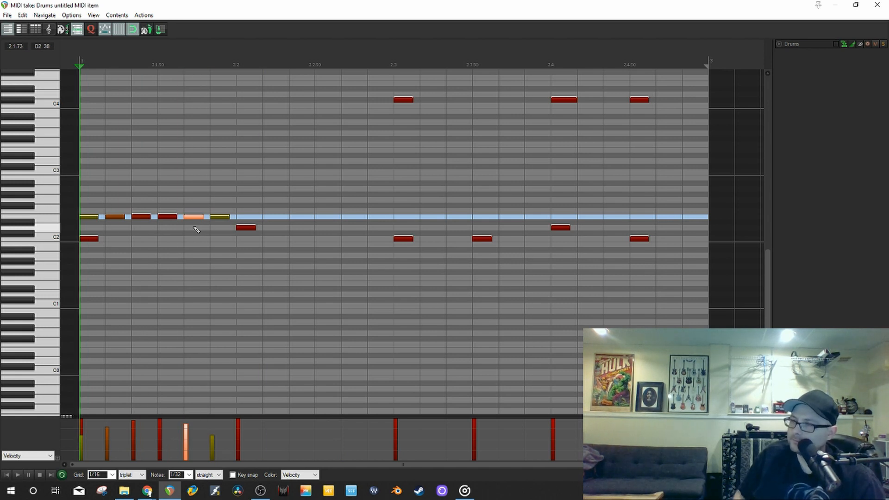
key("space")
key("space")
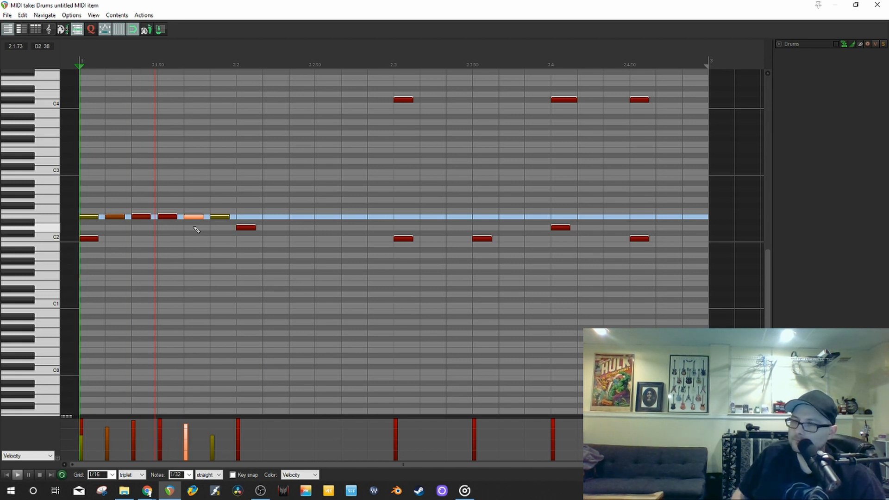
key("space")
key("space")
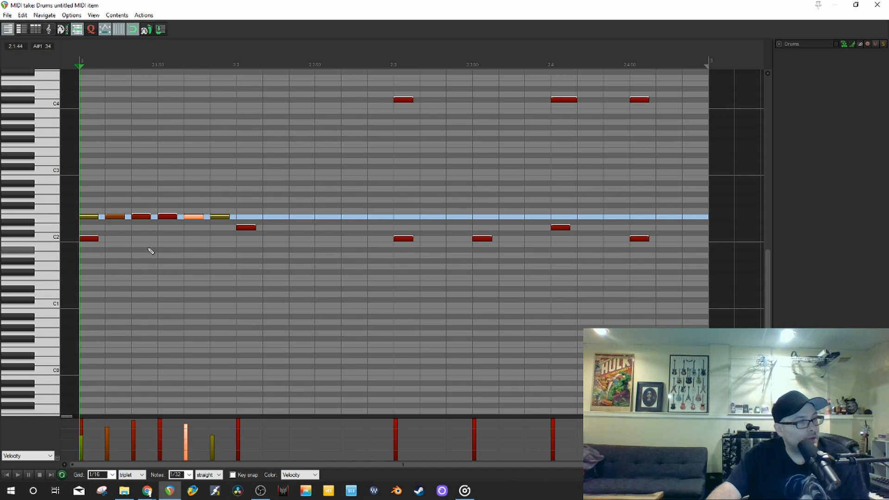
- Add five C2 notes on every second grid division between 2.1 and 2.3, setting the first one's velocity to 127
left_click(140, 239)
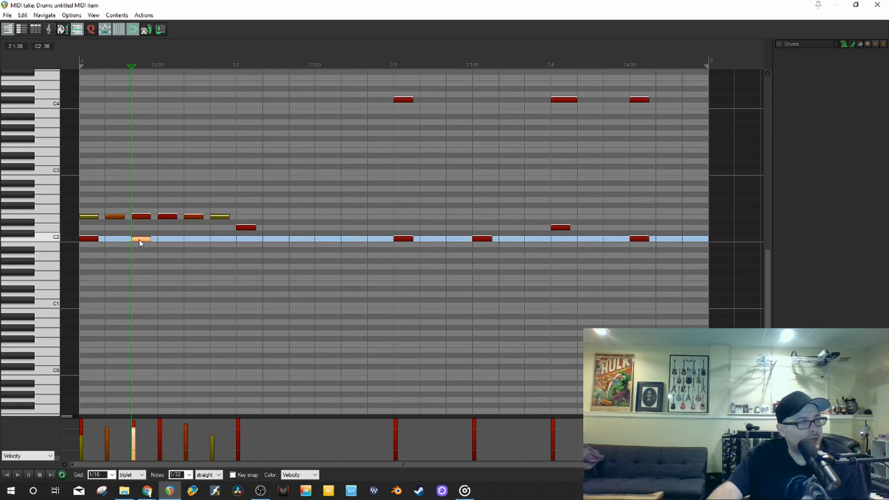
left_click_drag(133, 431, 134, 405)
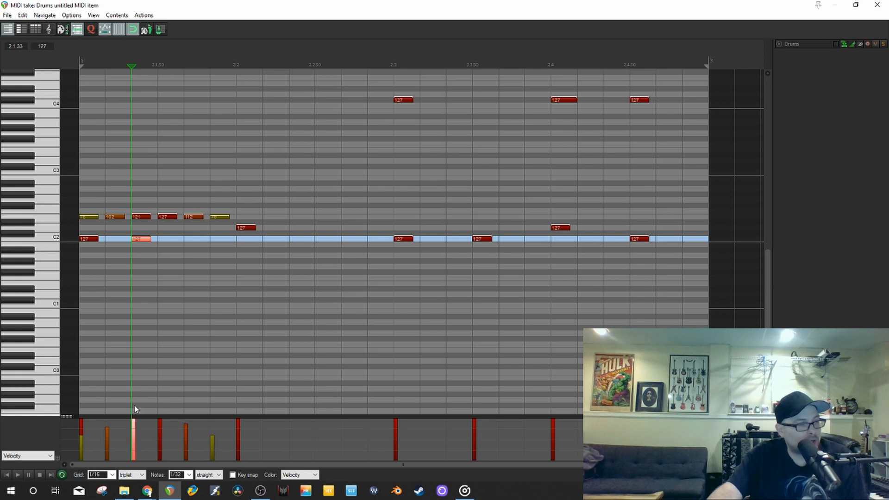
left_click(198, 239)
left_click(246, 239)
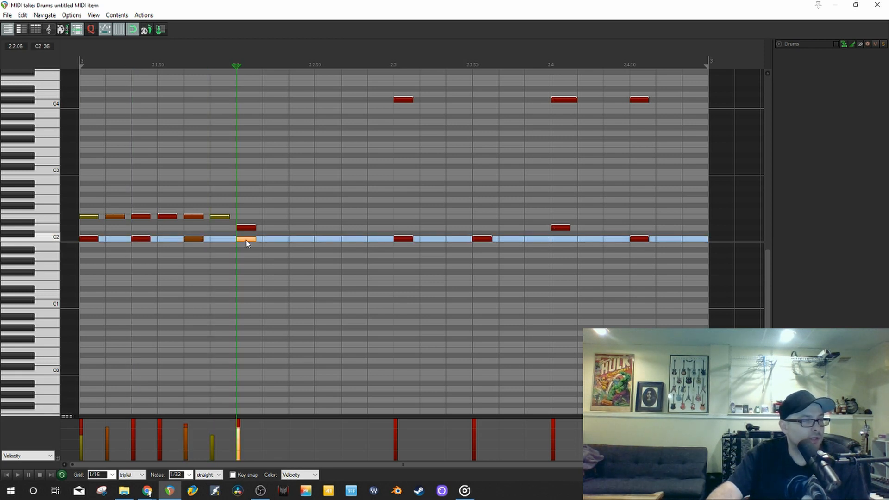
left_click(299, 240)
left_click(351, 240)
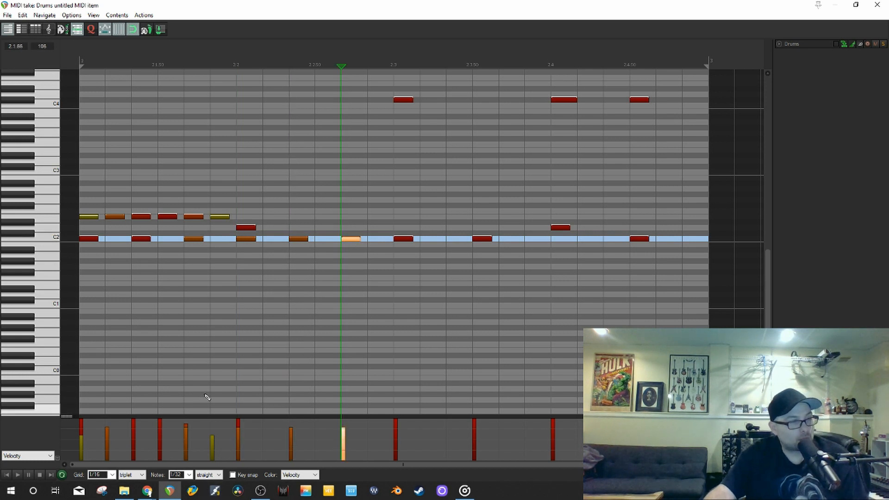
- Set the velocity of the last four newly drawn C2 notes to 127
left_click(193, 239)
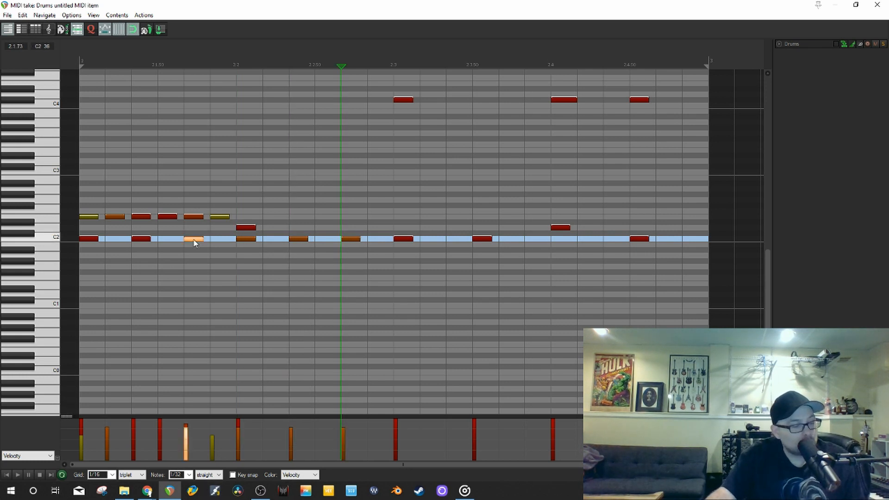
left_click(352, 239, "shift")
left_click_drag(340, 447, 344, 413)
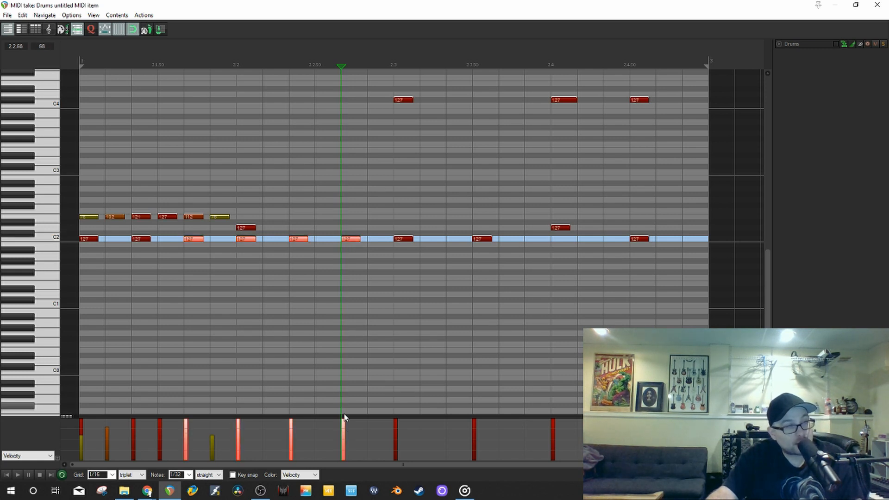
- Play back measure 2 from its start with the added C2 notes and stop playback
key("Home")
key("space")
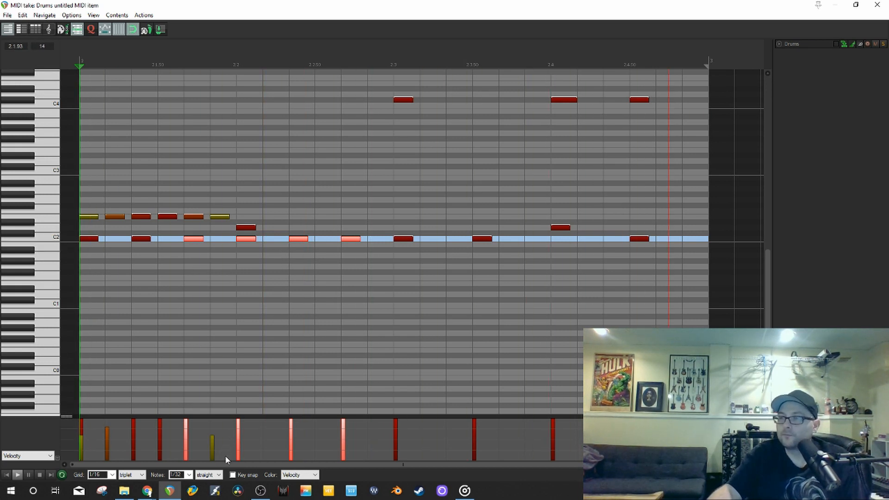
key("space")
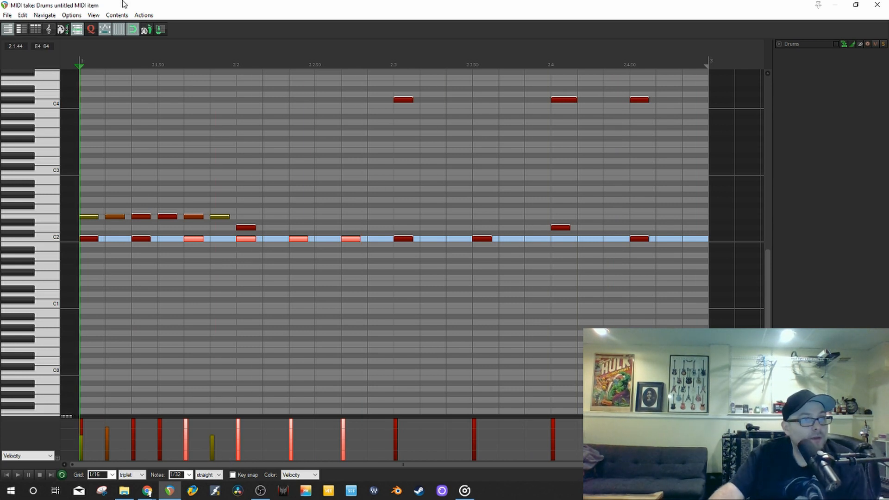
- Close the MIDI editor, play the arrangement from the project start, and stop playback
left_click(874, 6)
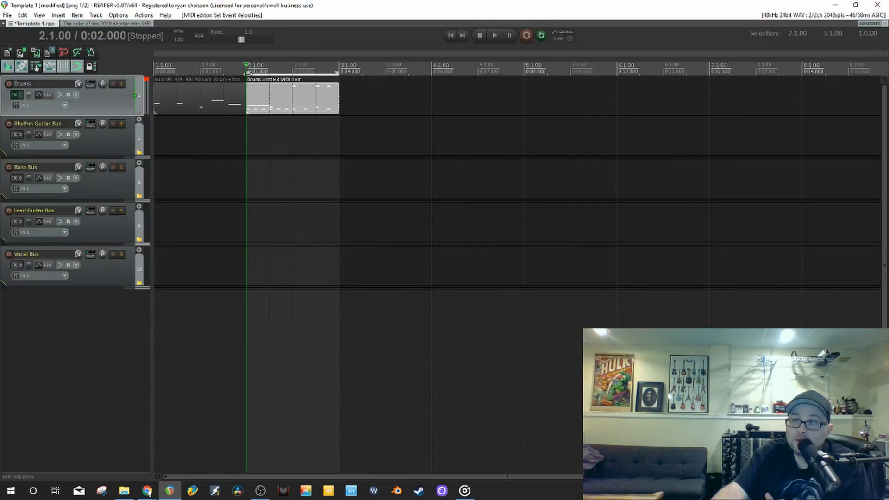
key("Home")
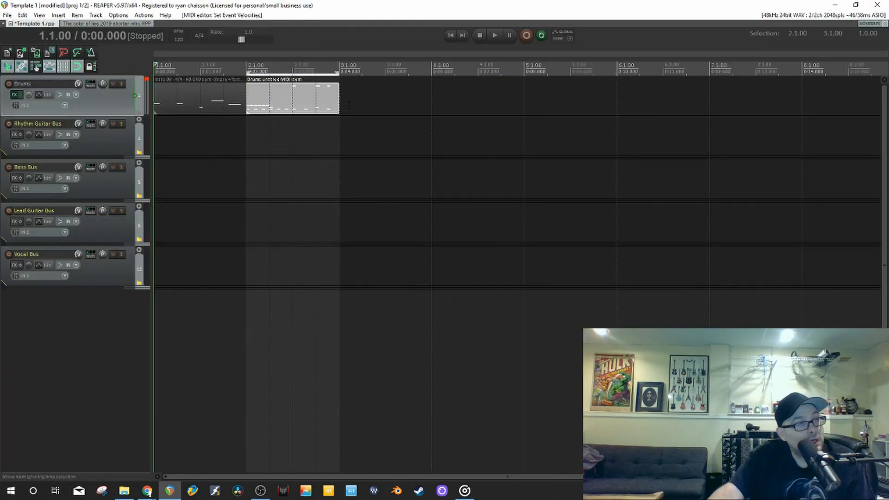
key("space")
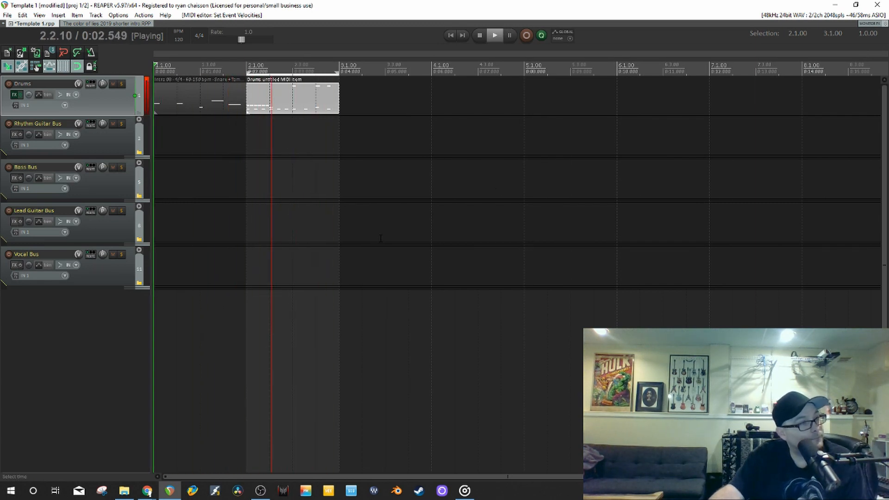
key("space")
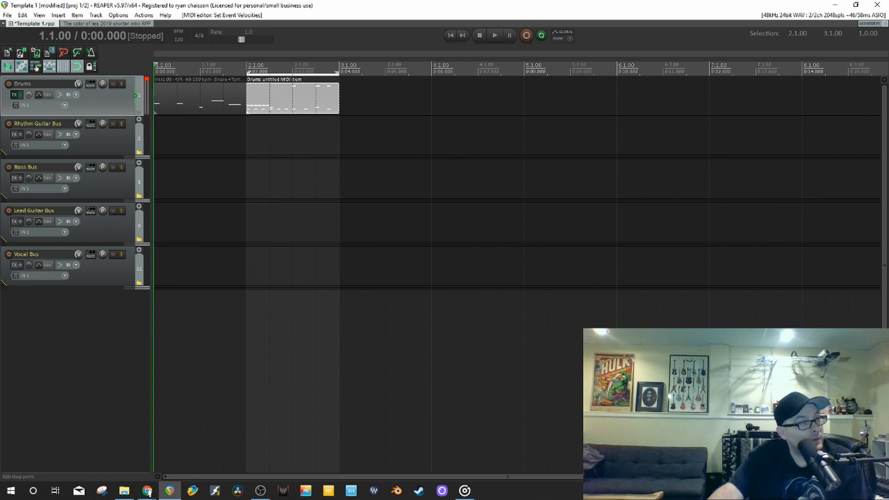
- Extend the loop selection back to 1.1.00 so it covers both drum items, and play it back
left_click_drag(247, 72, 155, 73)
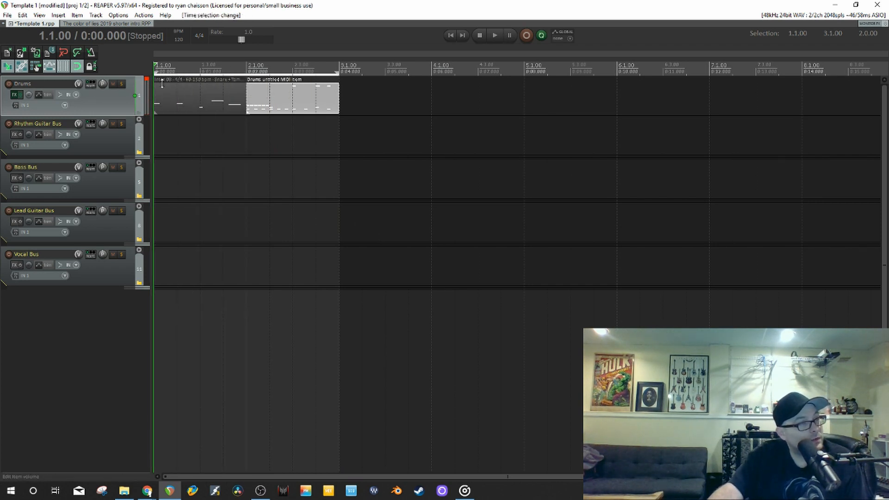
key("space")
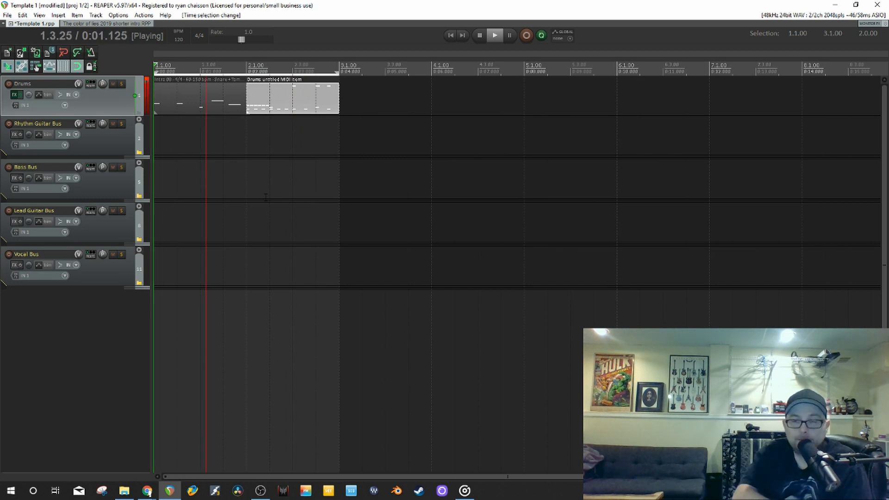
key("space")
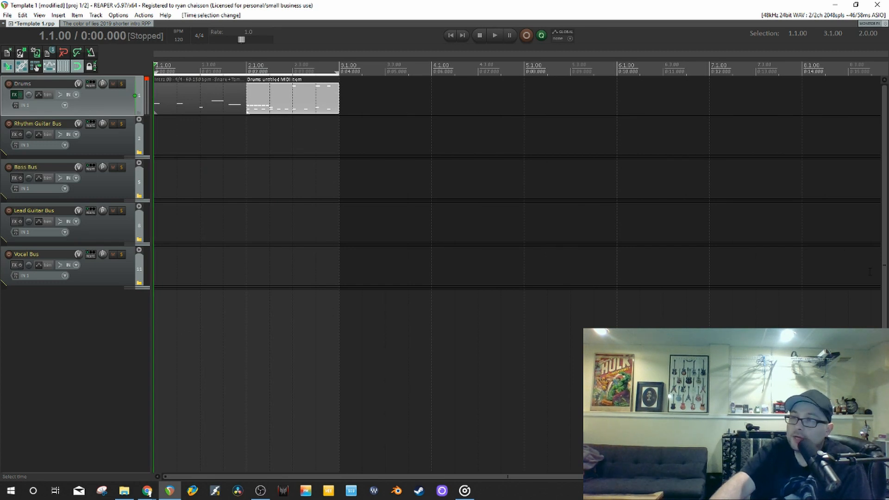
- From the Drums track's MT-PowerDrumKit, insert 8th Closed Hi-Hat Groove 03 at measure 3 and Groove 06 at measure 6
left_click(15, 96)
left_click(534, 370)
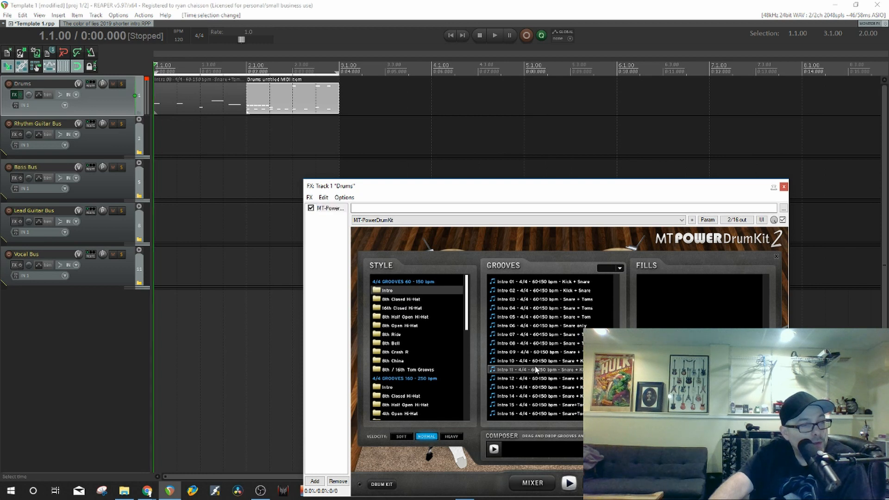
left_click(401, 299)
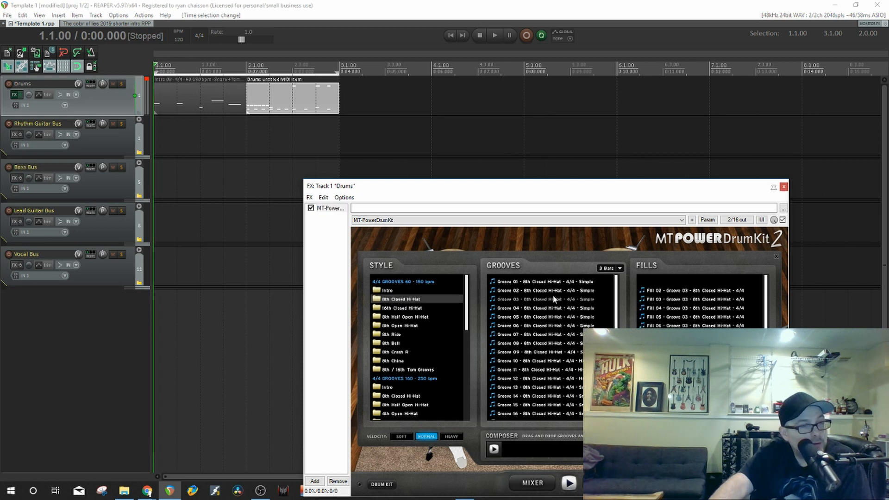
left_click_drag(546, 299, 355, 88)
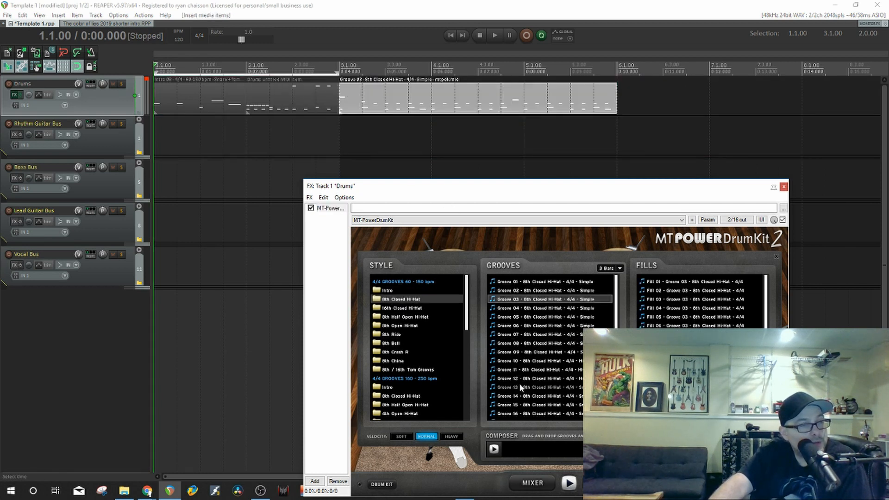
left_click_drag(585, 325, 626, 108)
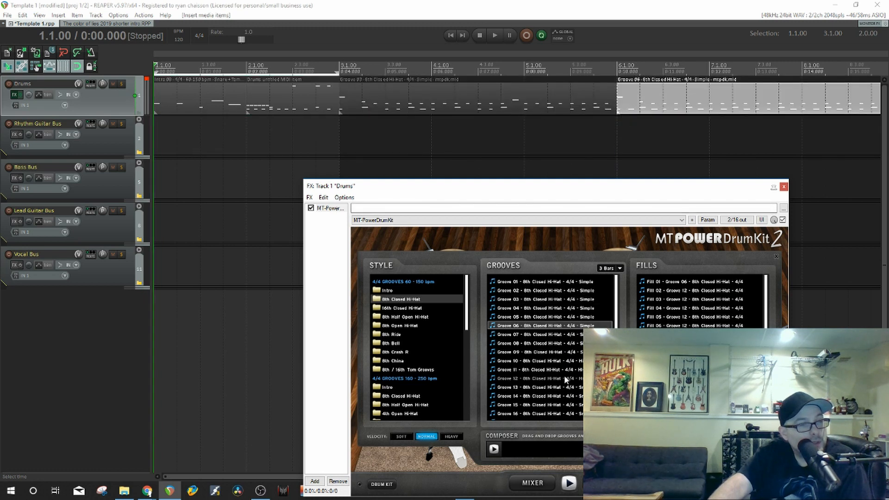
- Insert Groove 12's Fill 02 (8th Closed Hi-Hat) from MT-PowerDrumKit at measure 5 of the Drums track as a new overlapping item
left_click_drag(534, 378, 553, 321)
left_click_drag(689, 291, 522, 103)
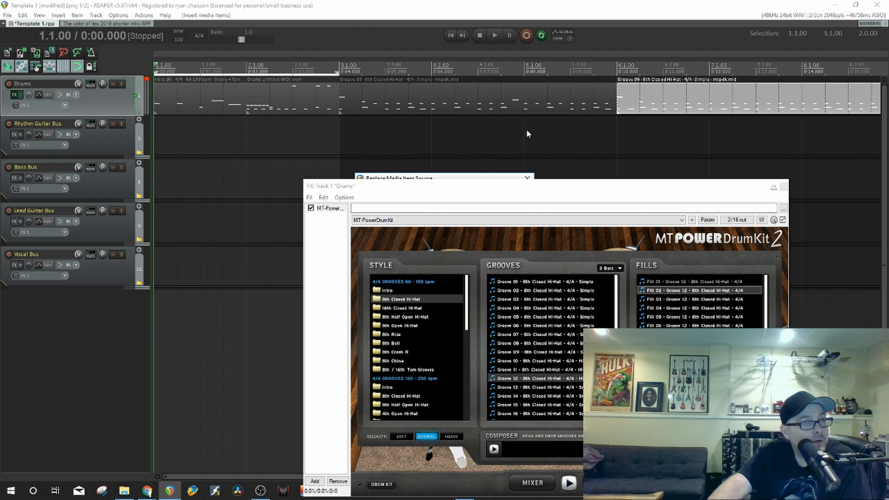
left_click(783, 187)
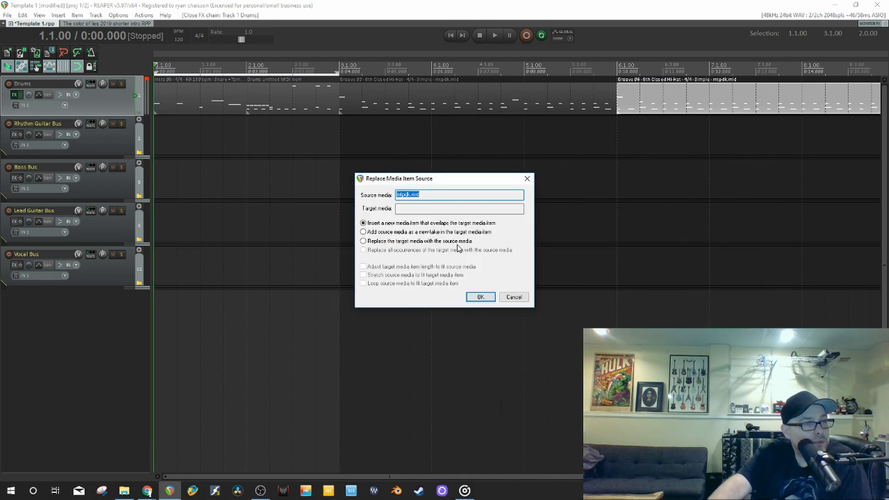
left_click(481, 297)
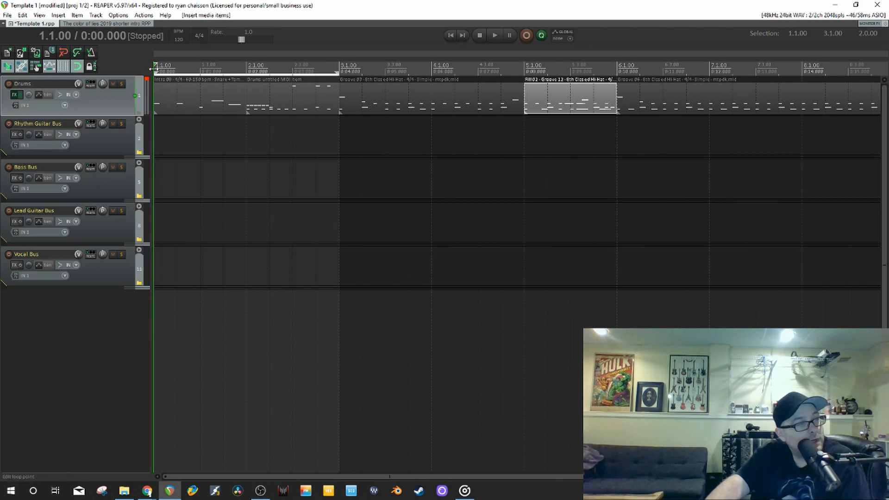
- Play the arrangement from the start with repeat turned off, then stop and return to the project start
key("space")
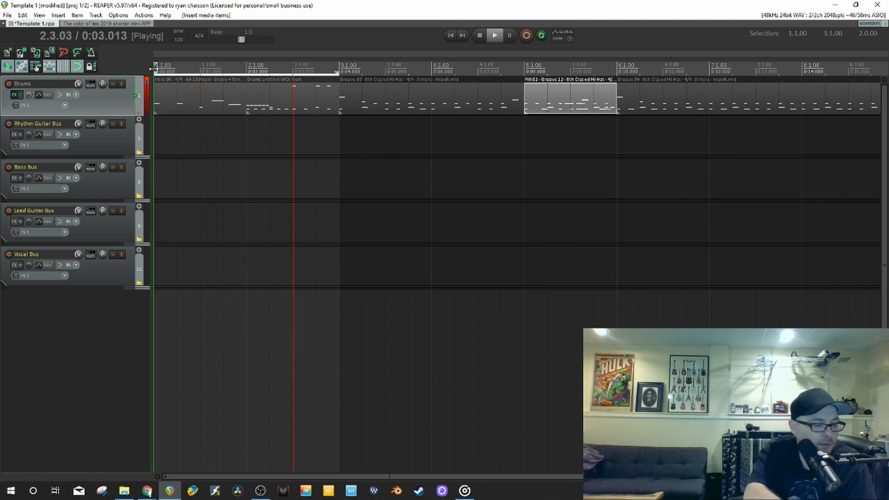
key("r")
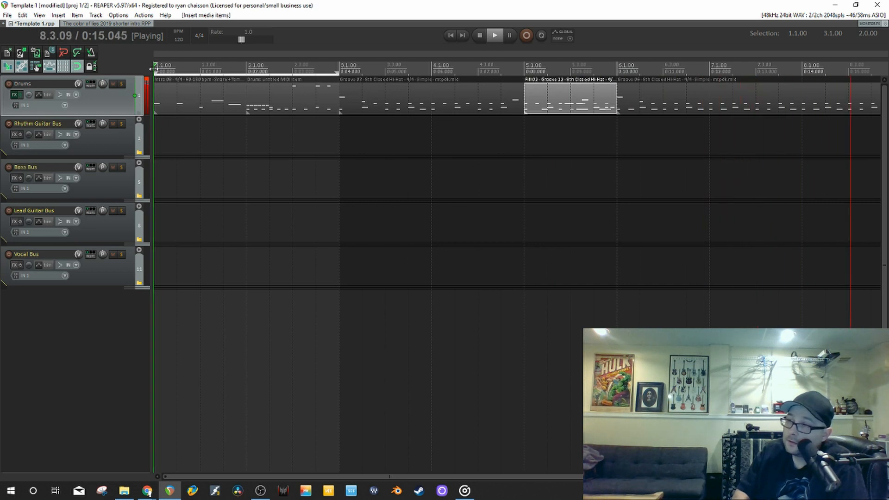
key("space")
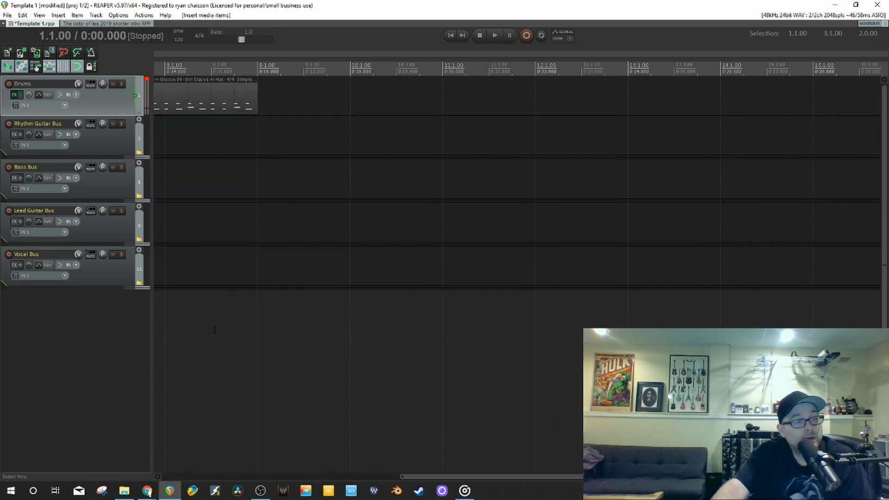
left_click(450, 35)
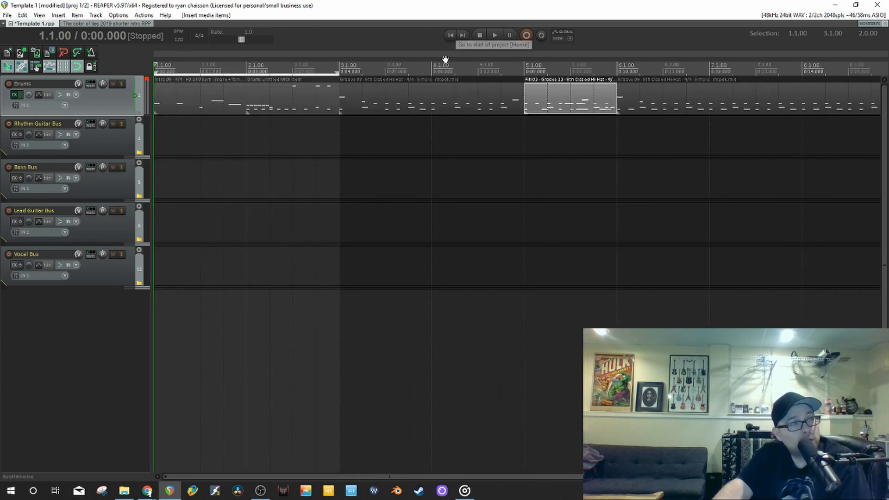
- Set the project tempo to 180 BPM and play the drum arrangement from the start at that tempo, then stop
left_click(179, 38)
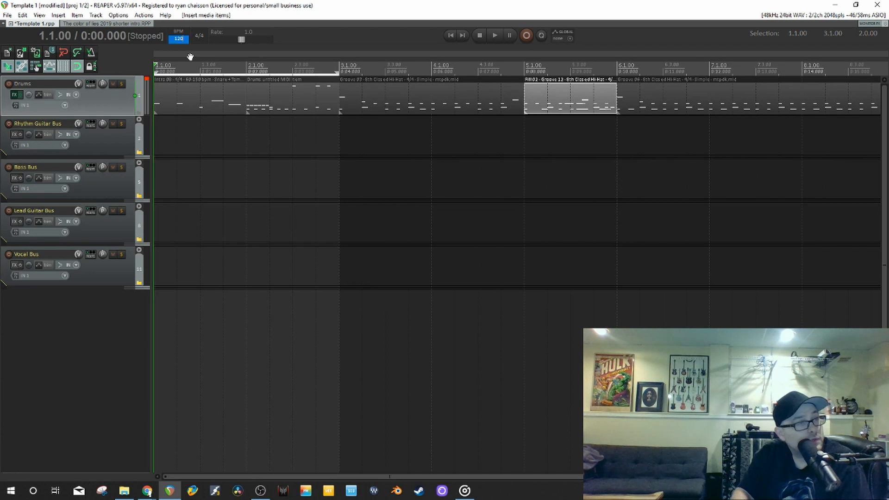
type("4")
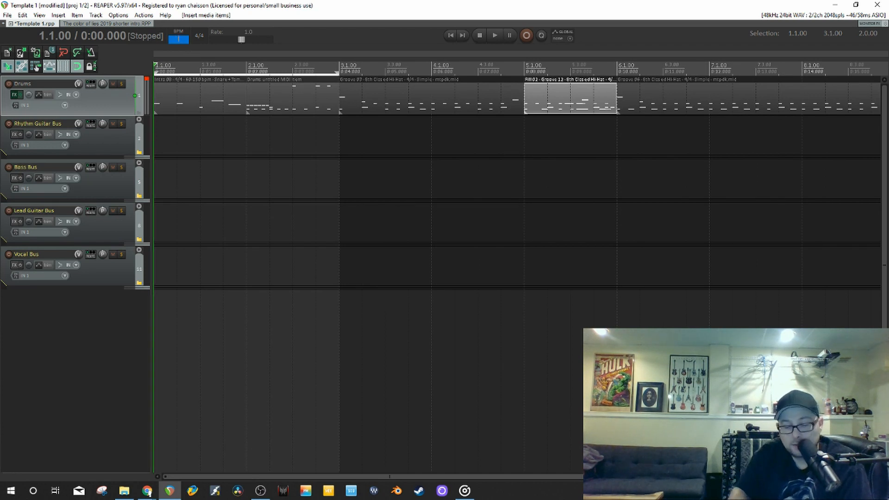
key("Return")
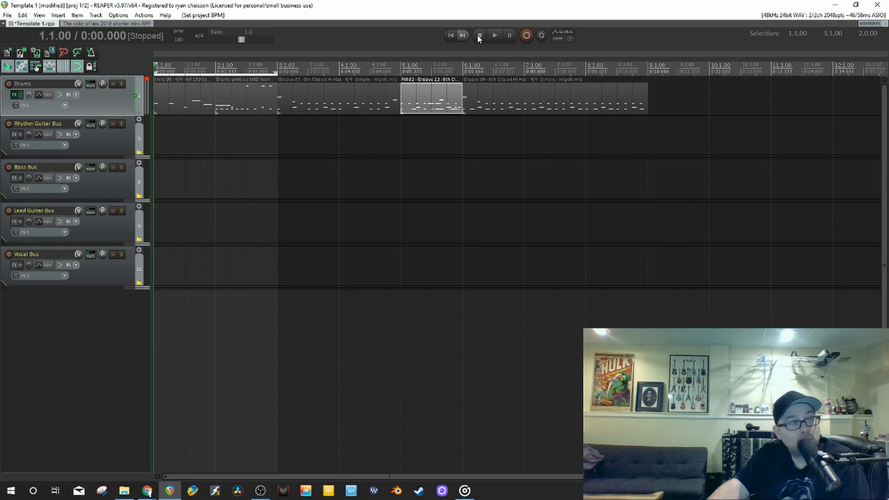
left_click(494, 35)
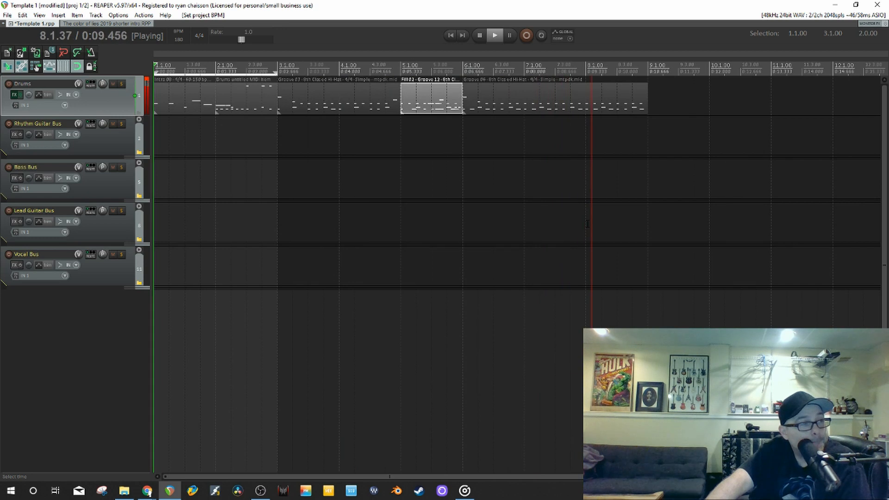
left_click(479, 35)
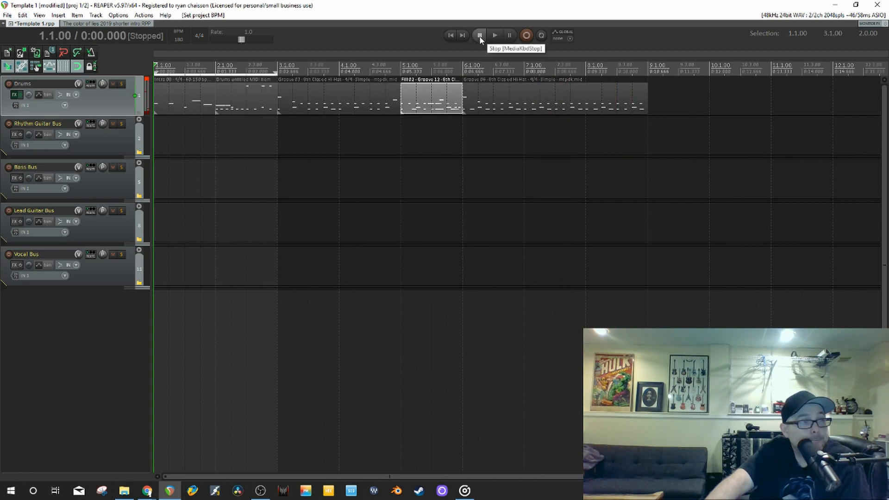